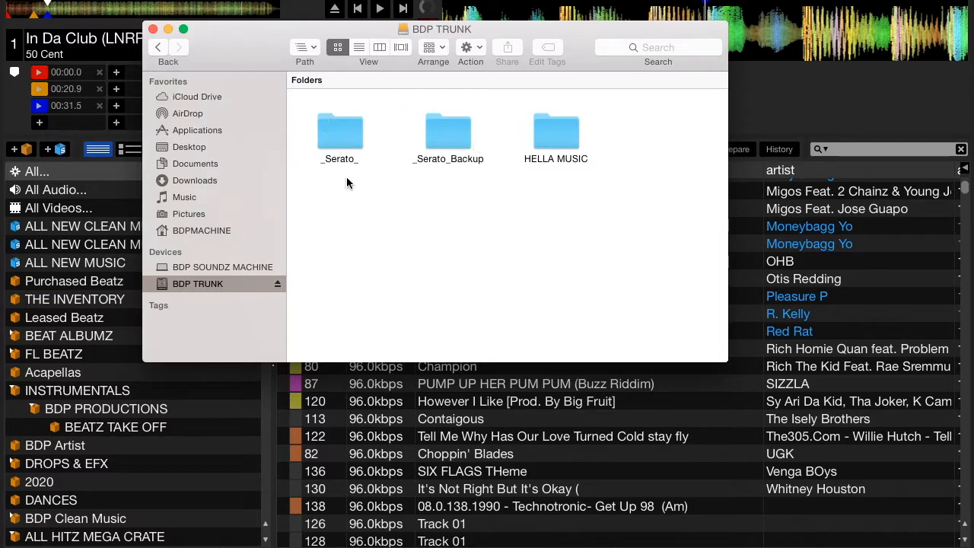
Step: Move the file window clear of the crate list and look through the crates and subcrates
drag(254, 47, 389, 43)
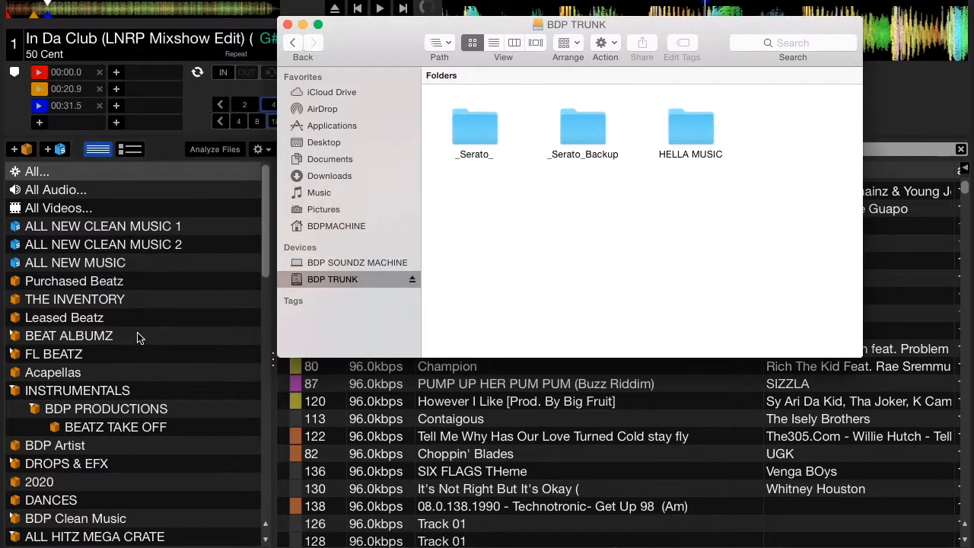
scroll(138, 338, down, 15)
scroll(138, 338, up, 8)
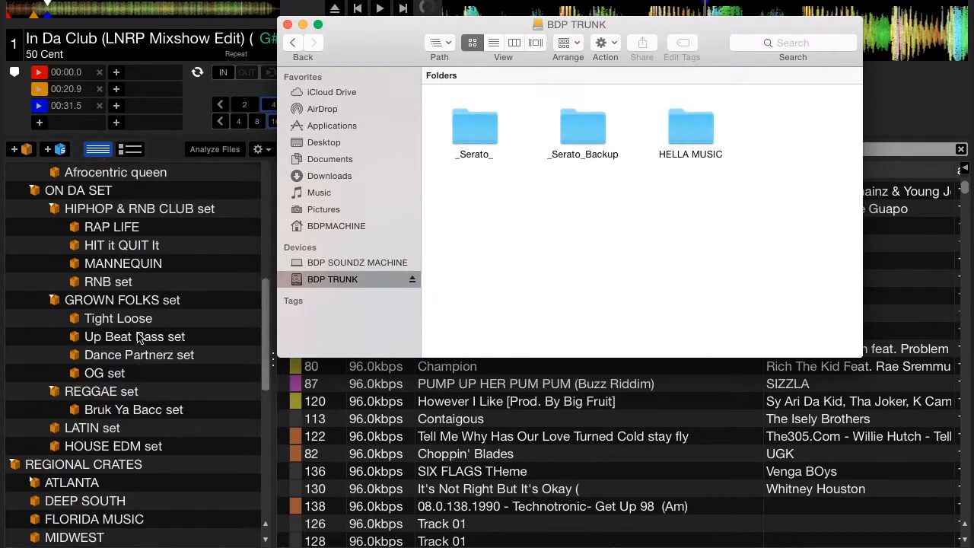
scroll(138, 338, up, 10)
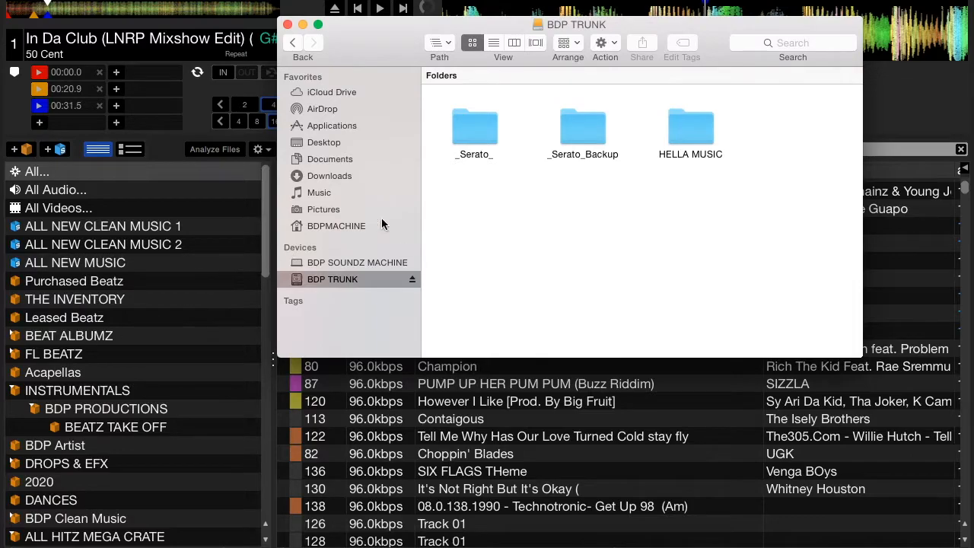
Step: Display the Music folder in column view and open the HELLA MUSIC folder on the BDP TRUNK drive
click(331, 191)
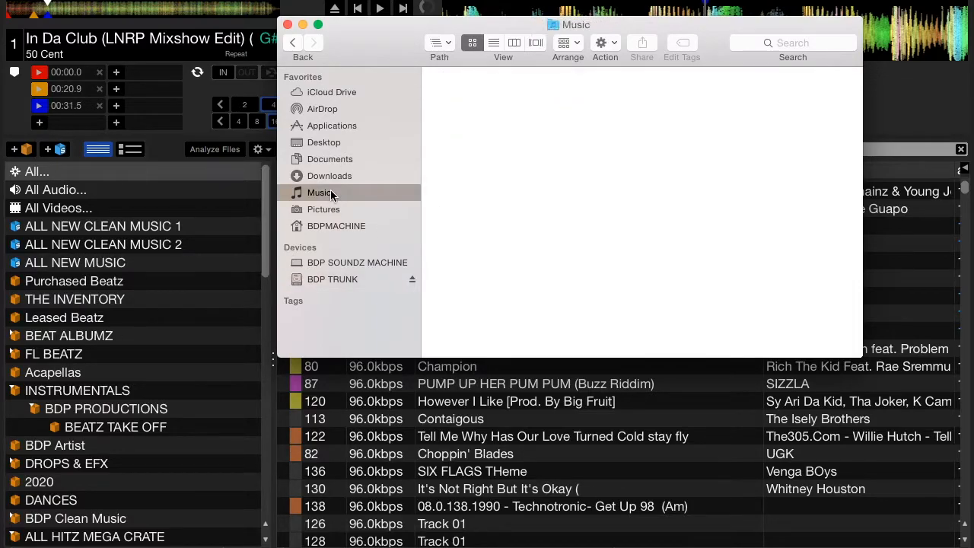
click(519, 41)
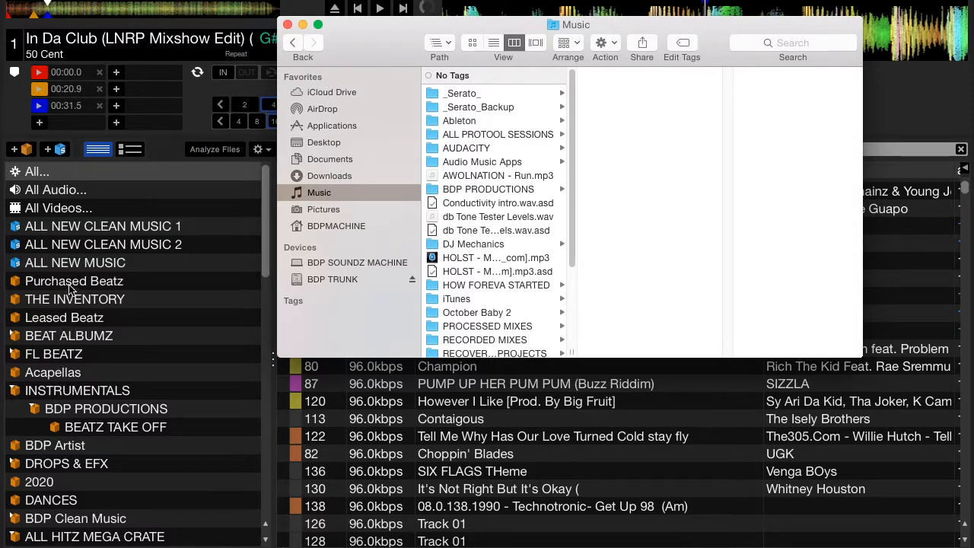
click(321, 280)
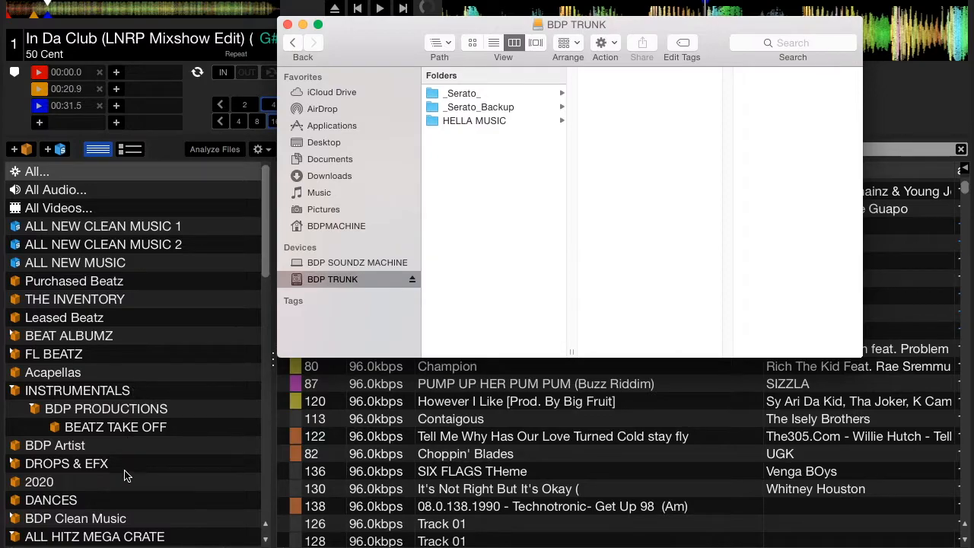
click(463, 120)
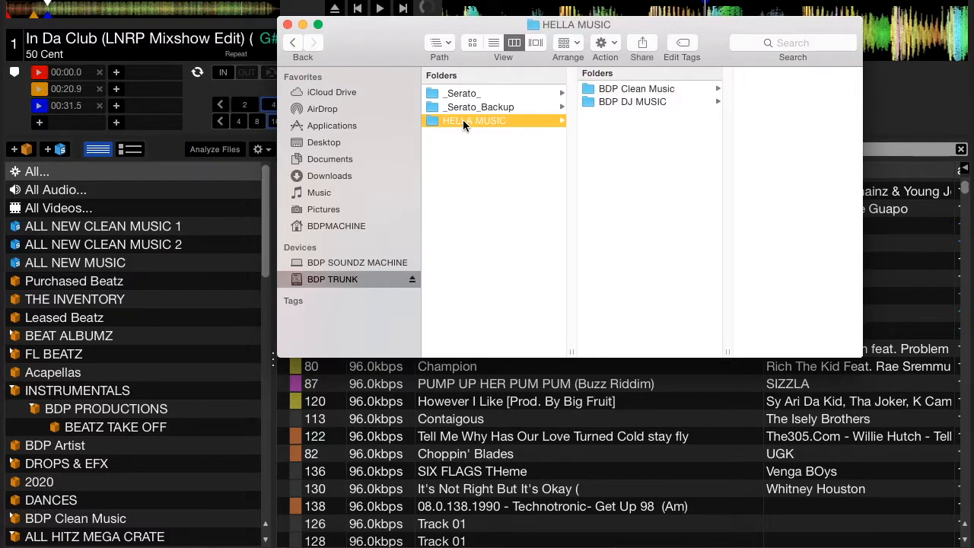
drag(644, 27, 398, 11)
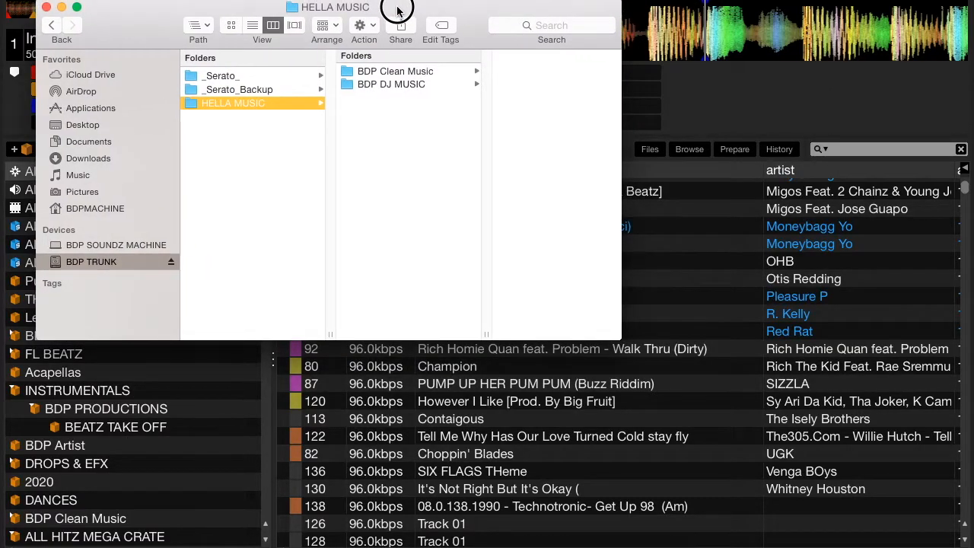
Step: Open the BDP Clean Music folder and look through its audio files
click(402, 73)
scroll(524, 171, down, 15)
scroll(524, 171, up, 15)
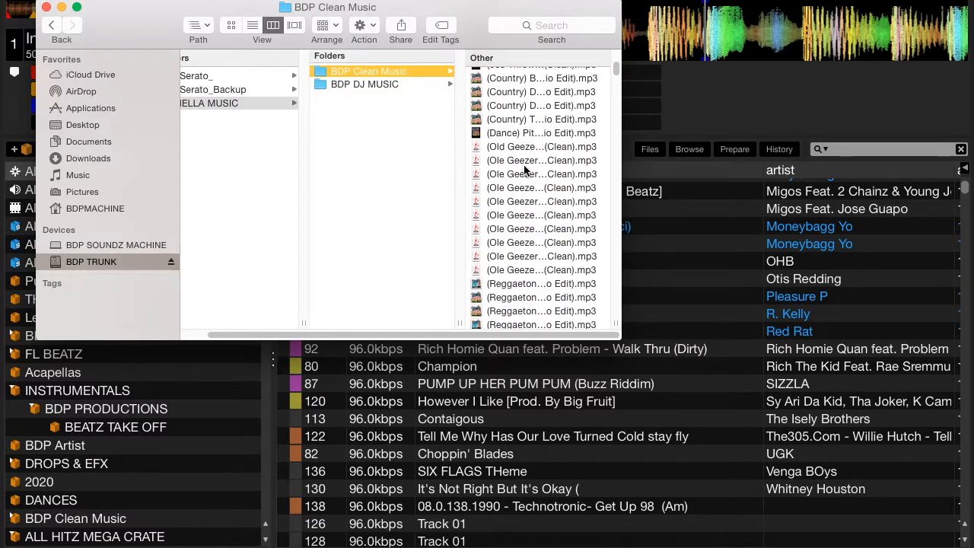
Step: Open the BDP DJ MUSIC folder and examine its genre and regional subfolders
click(359, 84)
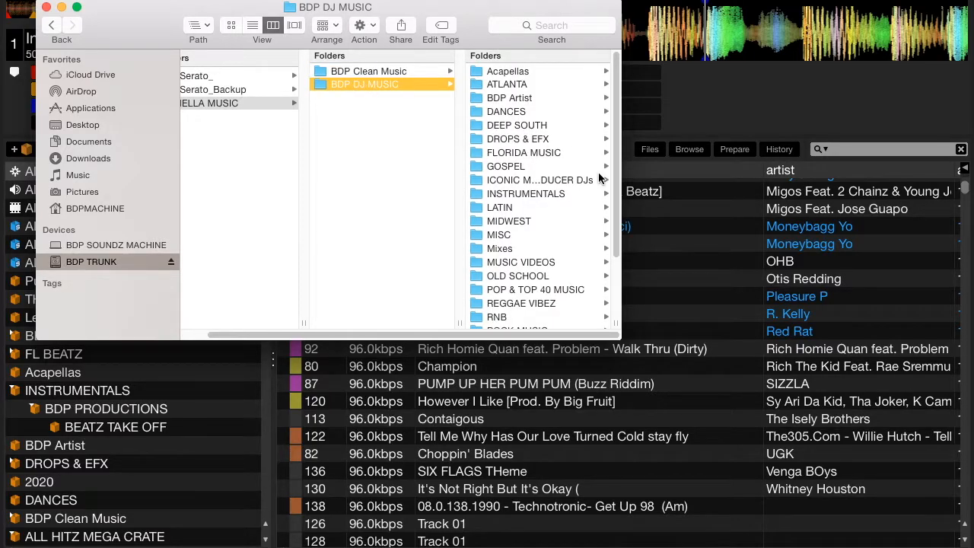
scroll(536, 194, down, 4)
scroll(537, 197, down, 2)
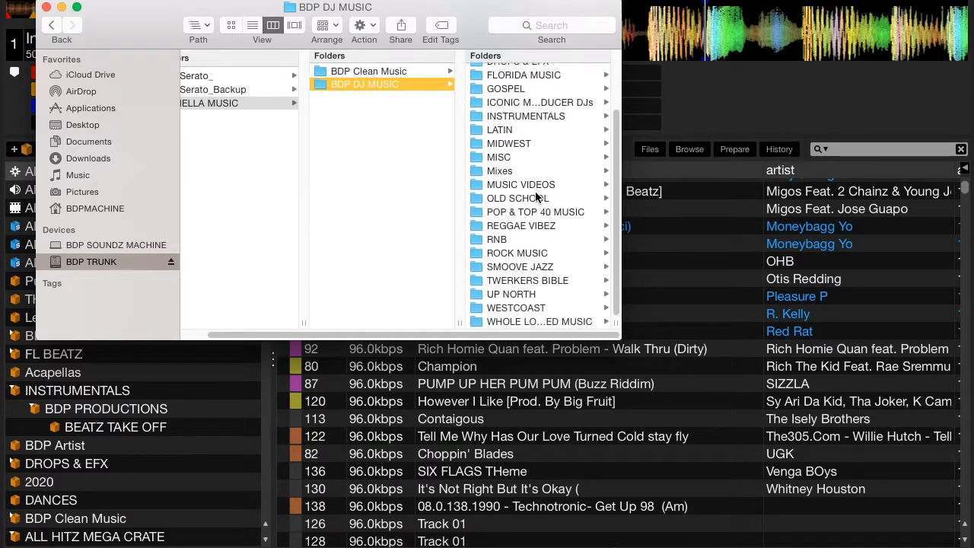
scroll(536, 197, up, 6)
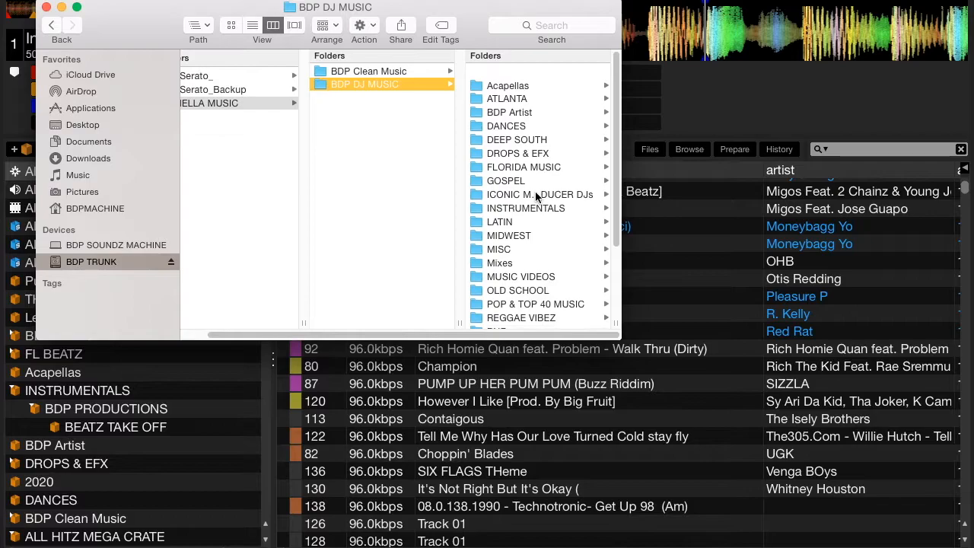
scroll(537, 197, down, 5)
scroll(536, 196, down, 1)
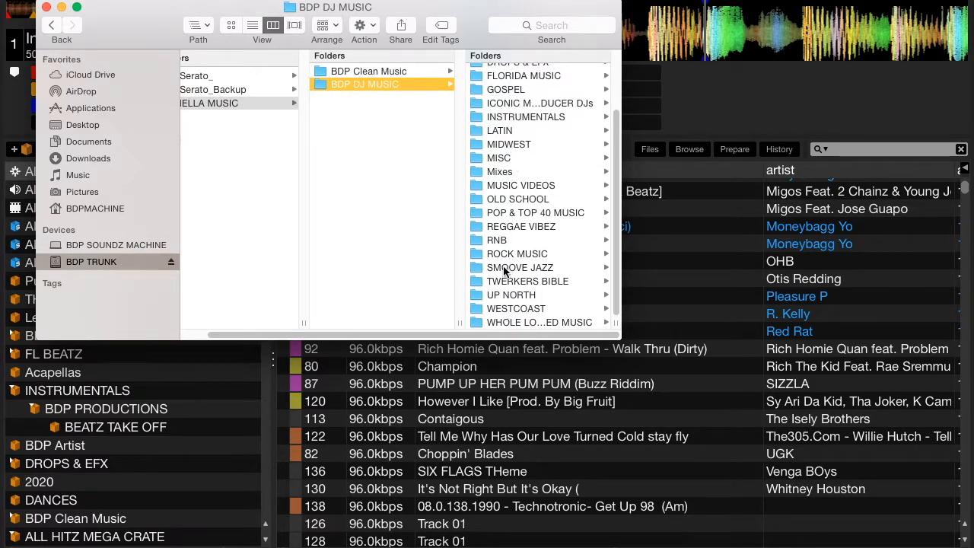
scroll(504, 271, up, 4)
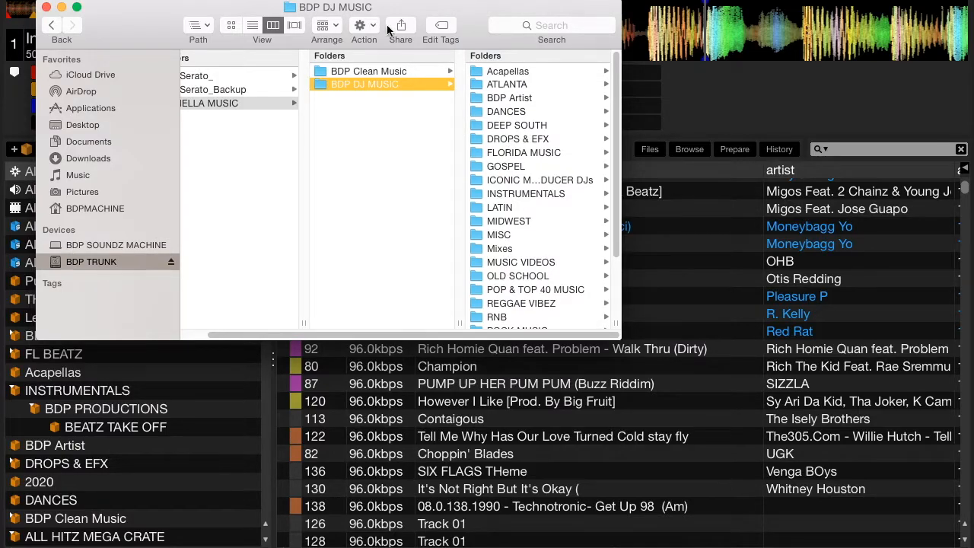
drag(384, 14, 517, 2)
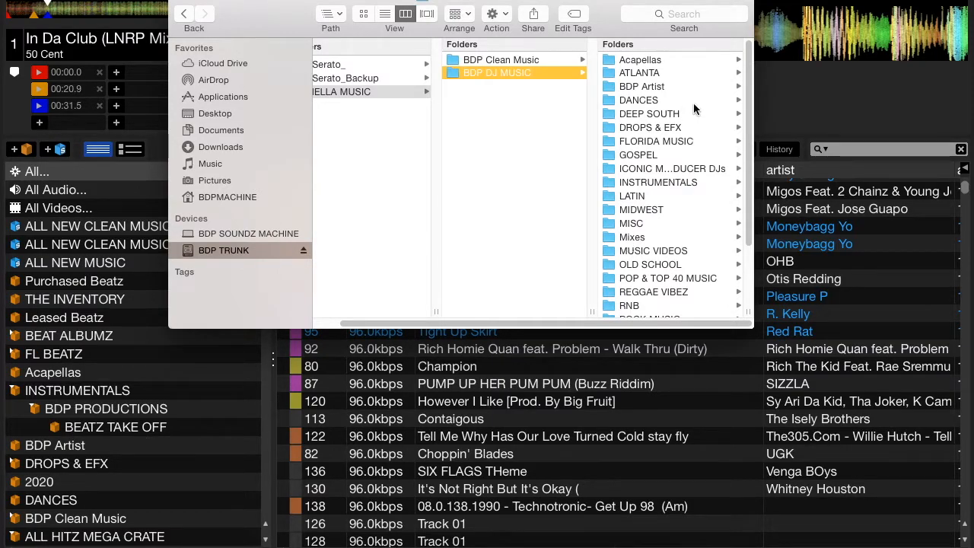
scroll(680, 213, down, 3)
scroll(680, 236, up, 4)
click(666, 15)
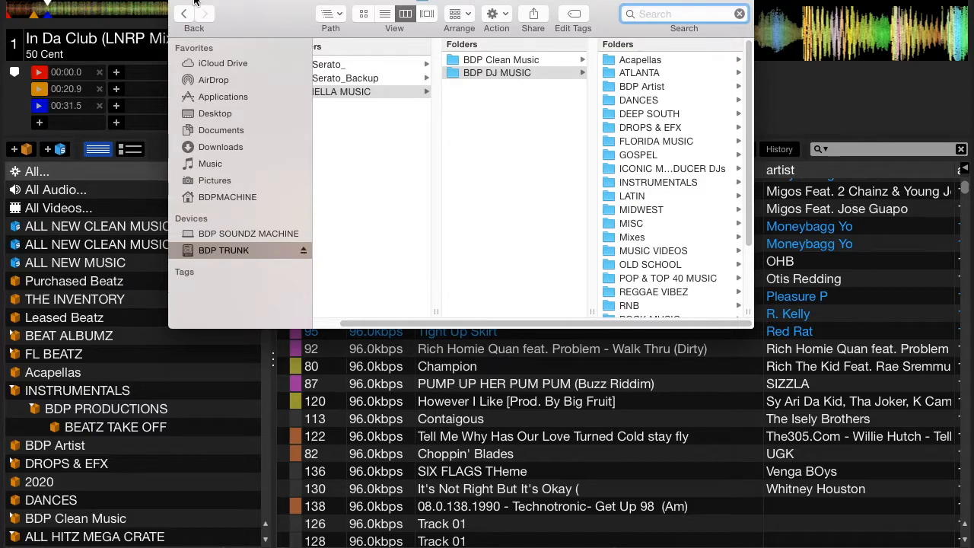
Step: Switch to Serato DJ and review the rules of the ALL NEW CLEAN MUSIC 1 smart crate without changing them
click(145, 177)
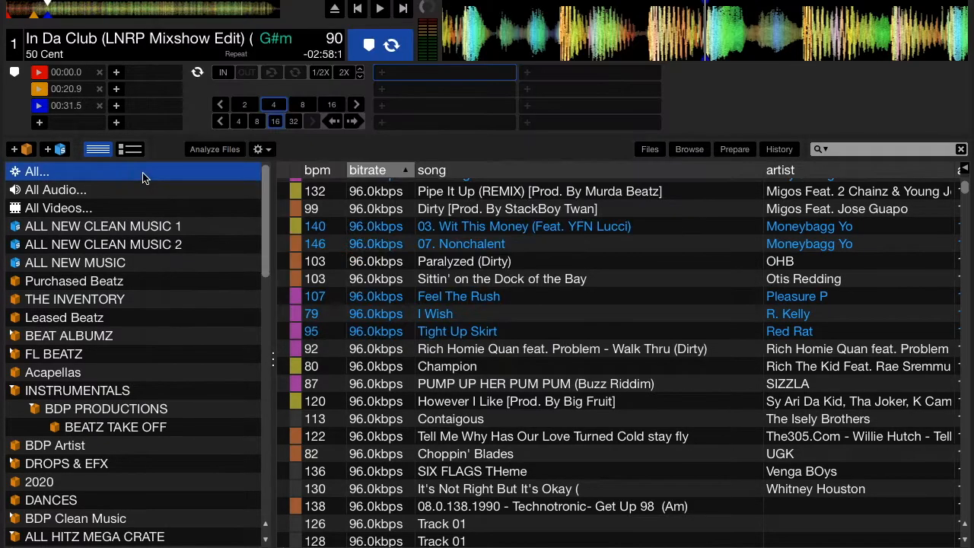
click(132, 228)
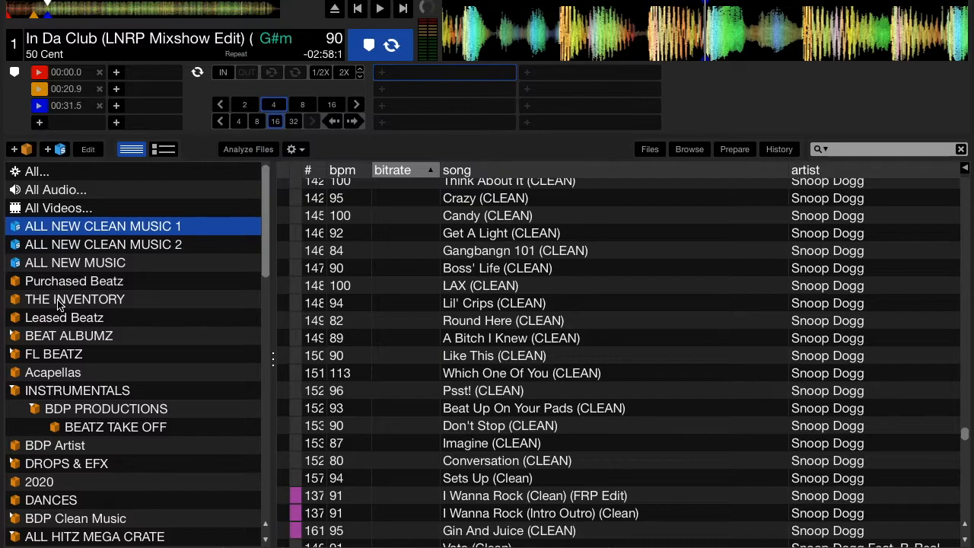
click(87, 151)
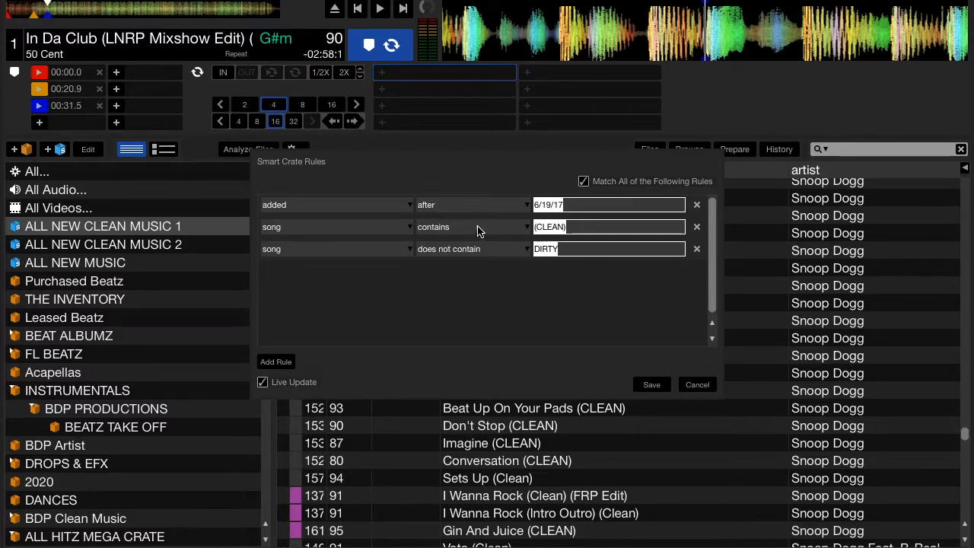
click(381, 232)
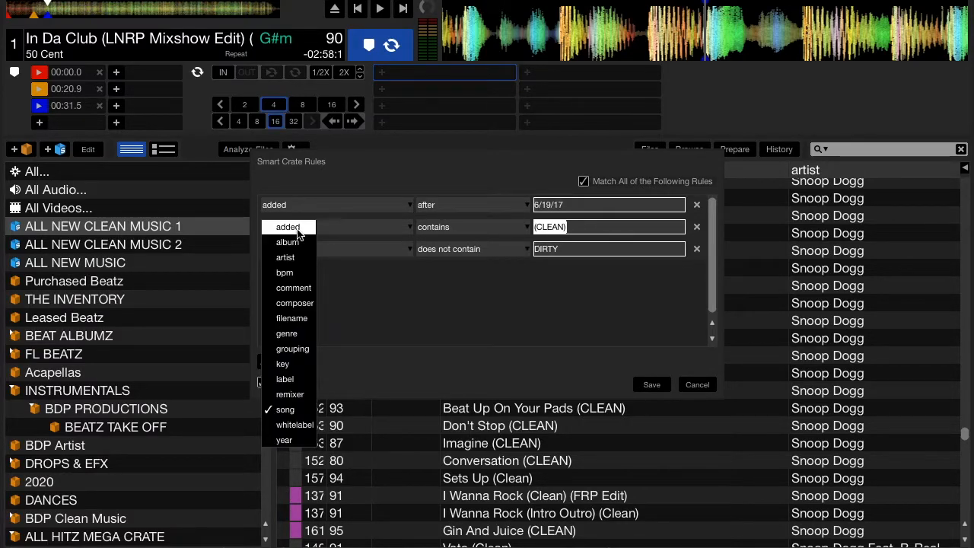
click(705, 384)
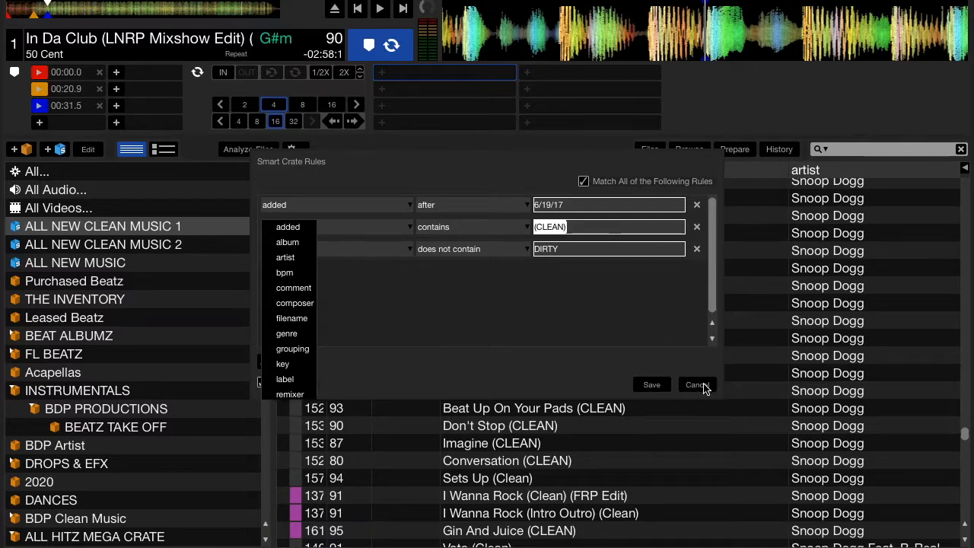
click(704, 385)
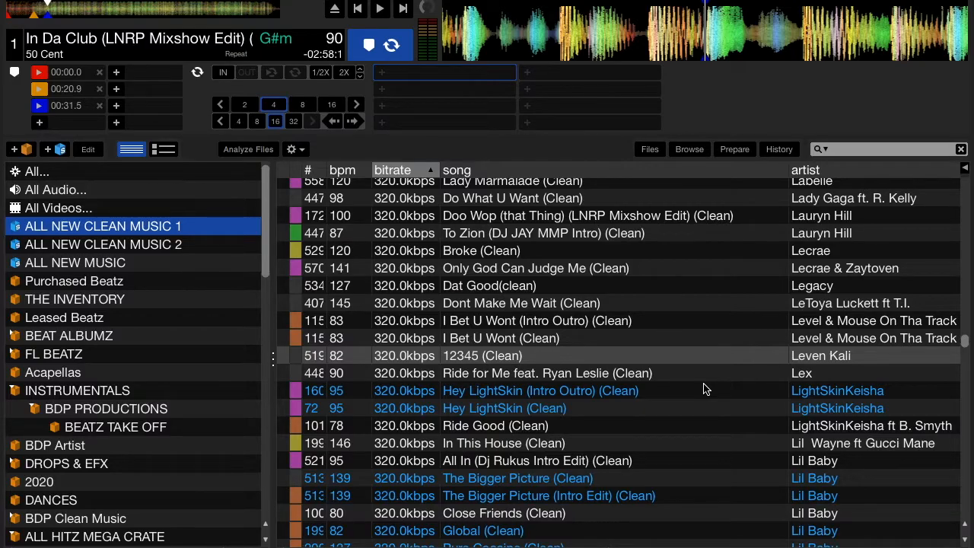
Step: Browse the tracks of the ALL NEW CLEAN MUSIC 1 smart crate and sort them by track color
scroll(389, 288, up, 15)
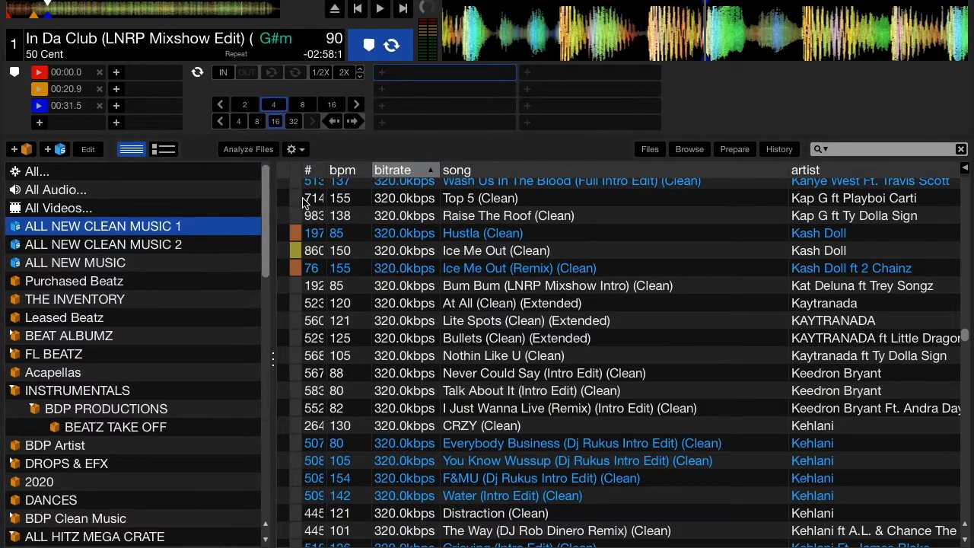
scroll(301, 283, down, 5)
scroll(301, 283, up, 20)
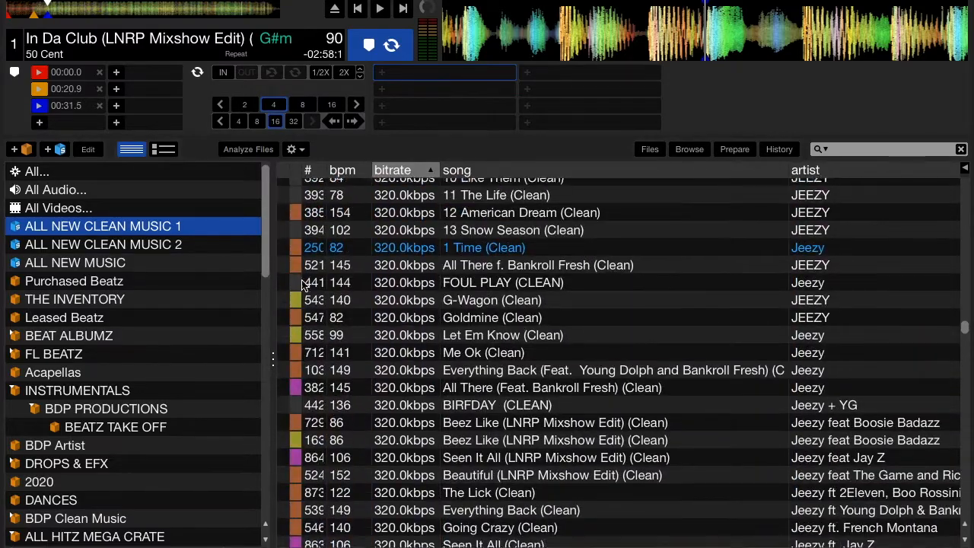
scroll(302, 283, up, 20)
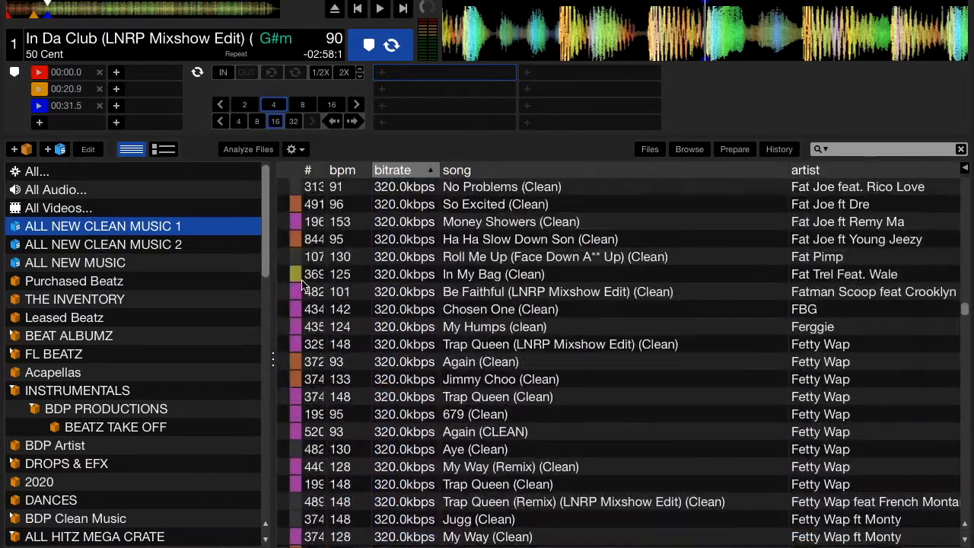
scroll(302, 283, up, 20)
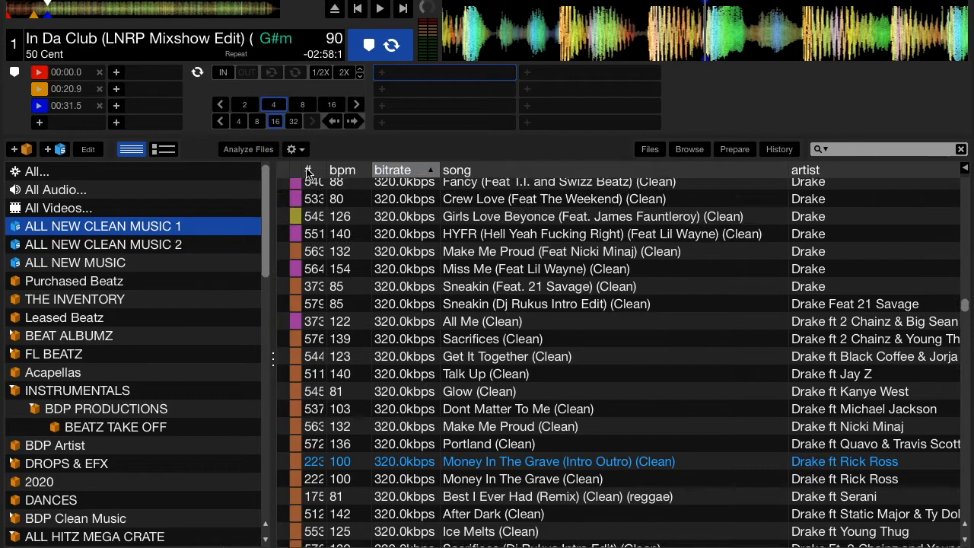
click(308, 171)
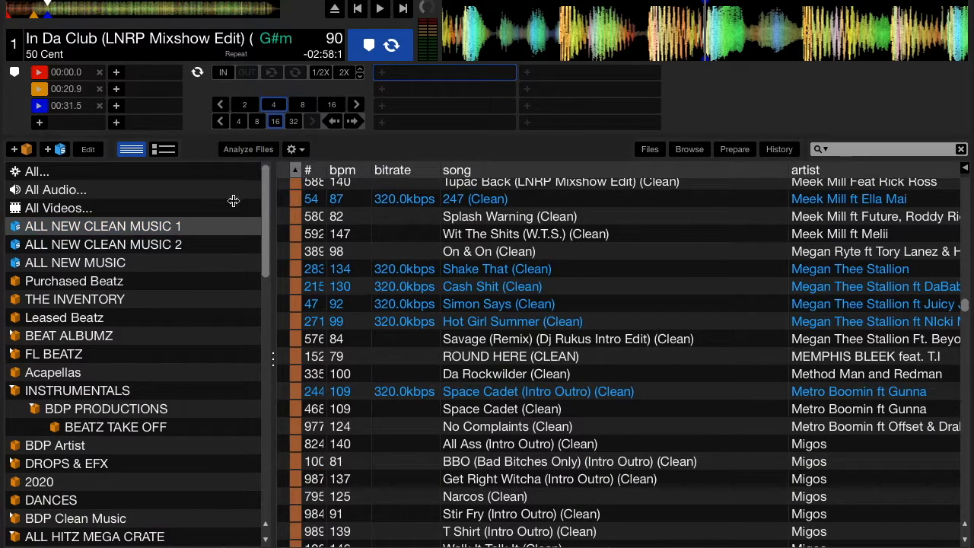
Step: Open the ALL HITZ MEGA CRATE and examine how its tracks are grouped by color
scroll(122, 443, down, 5)
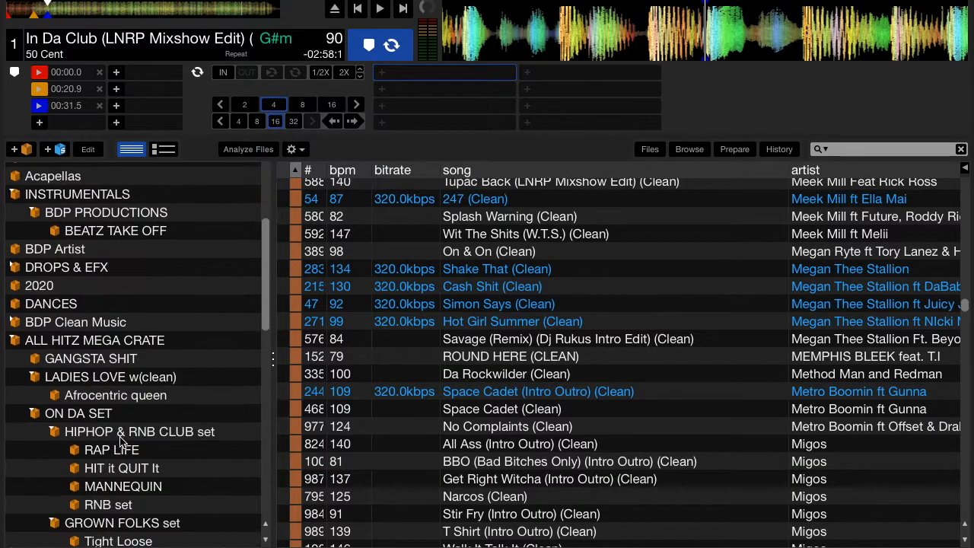
click(134, 342)
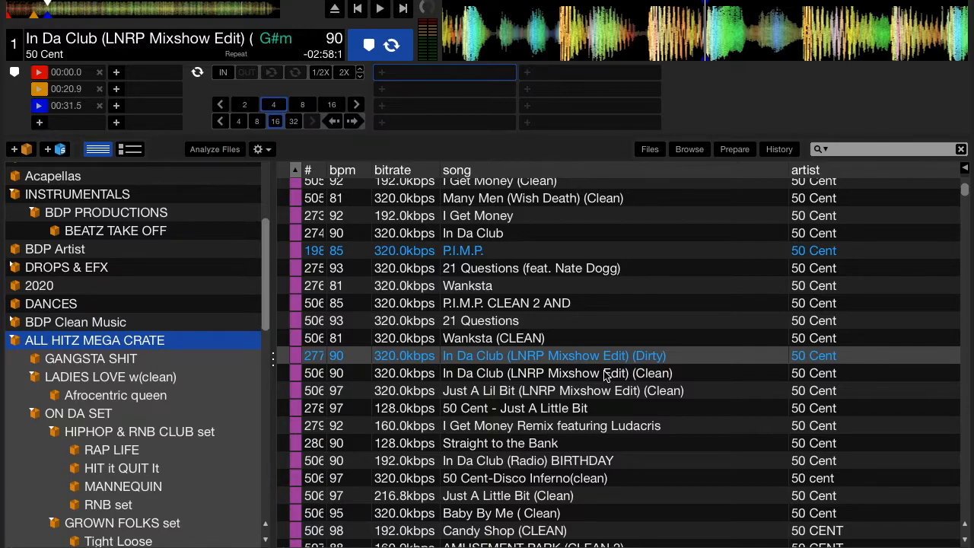
scroll(606, 376, down, 15)
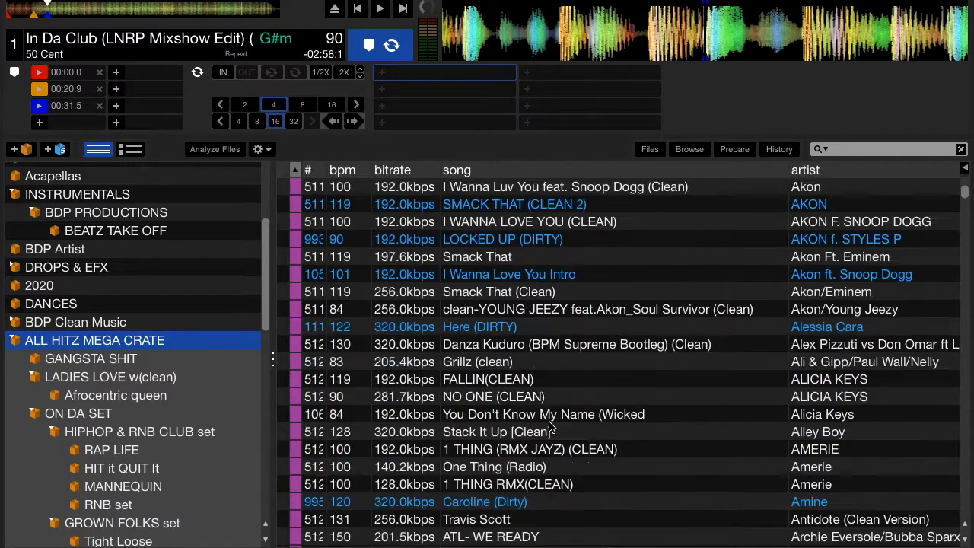
scroll(552, 428, down, 20)
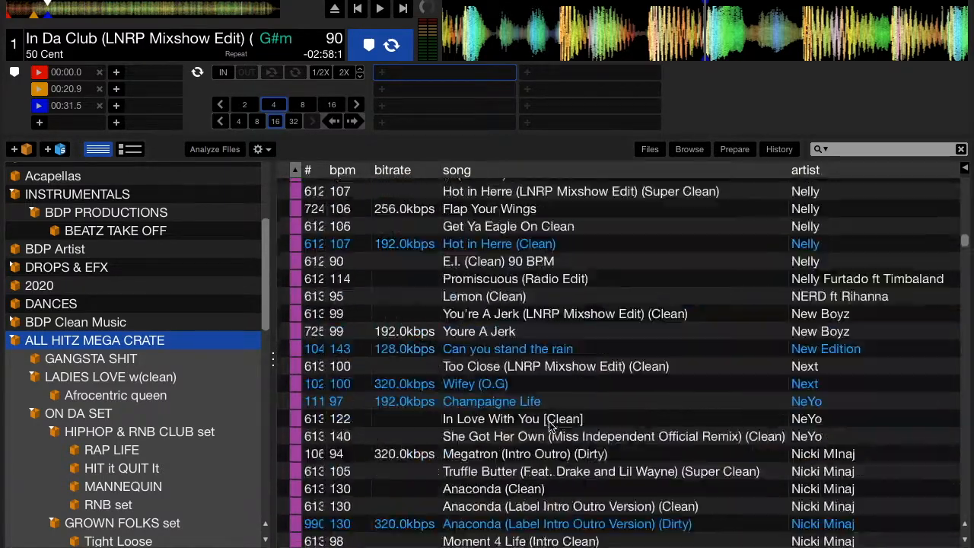
scroll(551, 428, down, 10)
scroll(551, 428, up, 3)
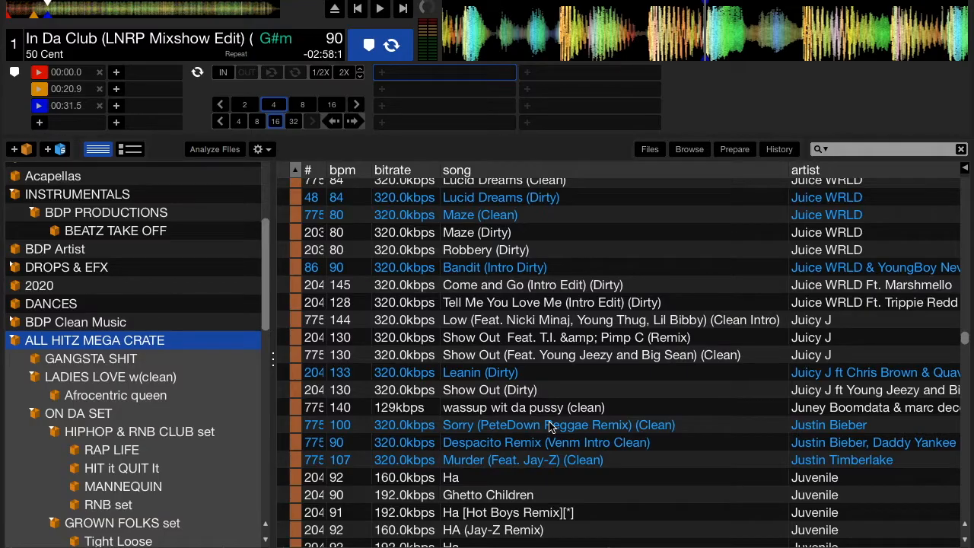
scroll(550, 427, down, 20)
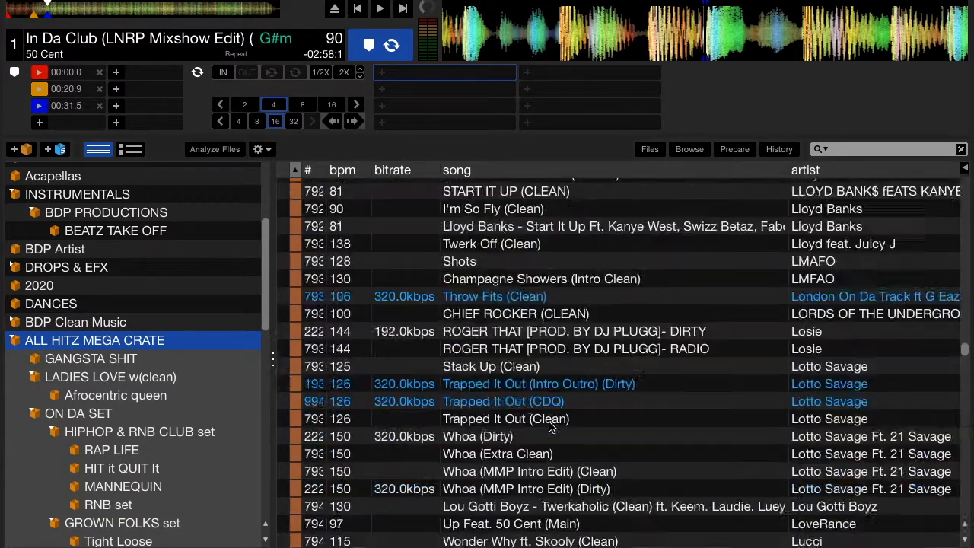
scroll(550, 426, down, 20)
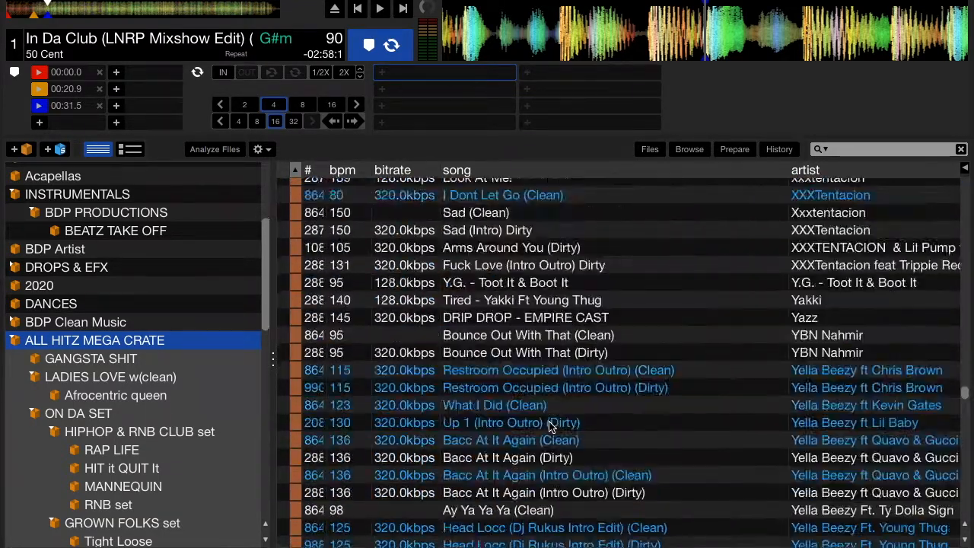
scroll(550, 426, down, 15)
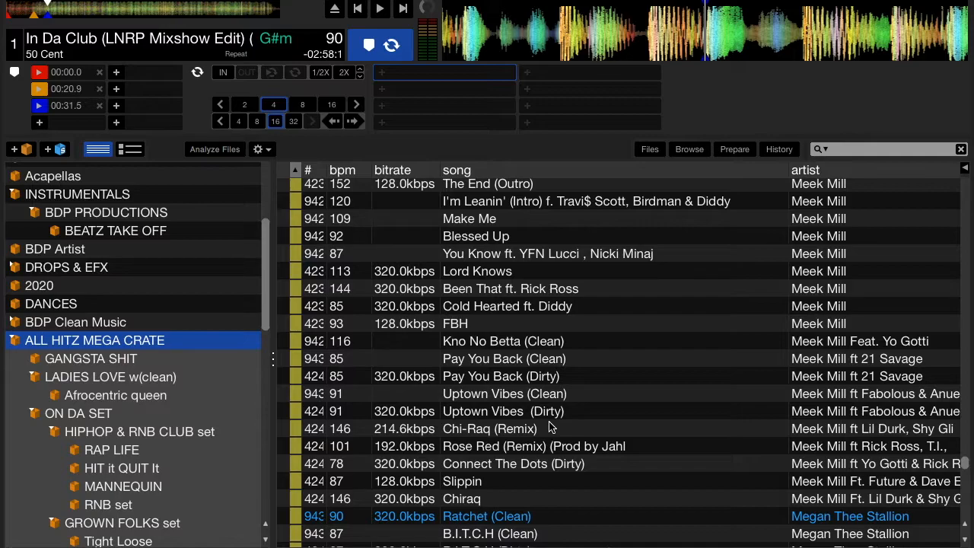
Step: Open the INSTRUMENTALS crate and the Acapellas crate to examine the colors assigned to their tracks
click(118, 194)
scroll(114, 228, up, 2)
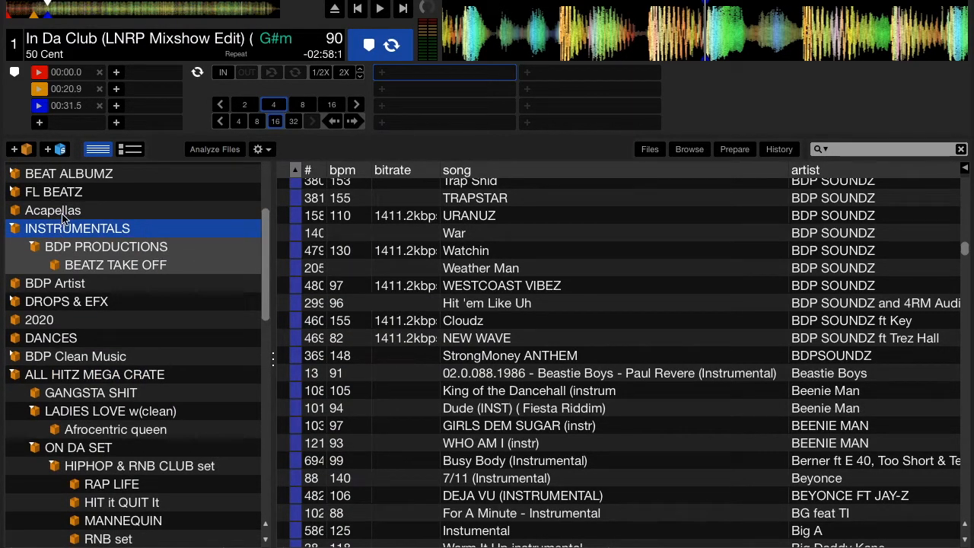
click(65, 215)
scroll(70, 476, down, 10)
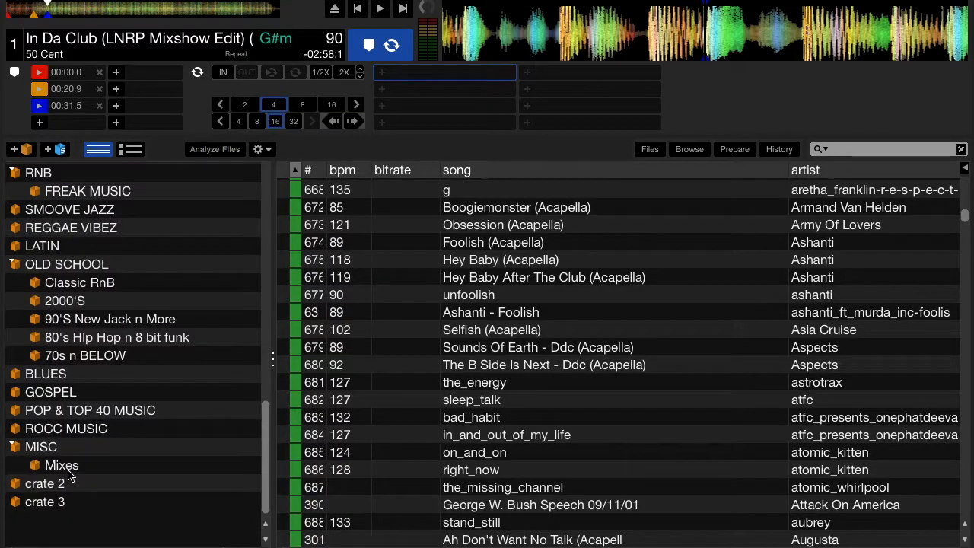
Step: Open the Mixes subcrate under MISC and look through its recorded mixes
click(53, 470)
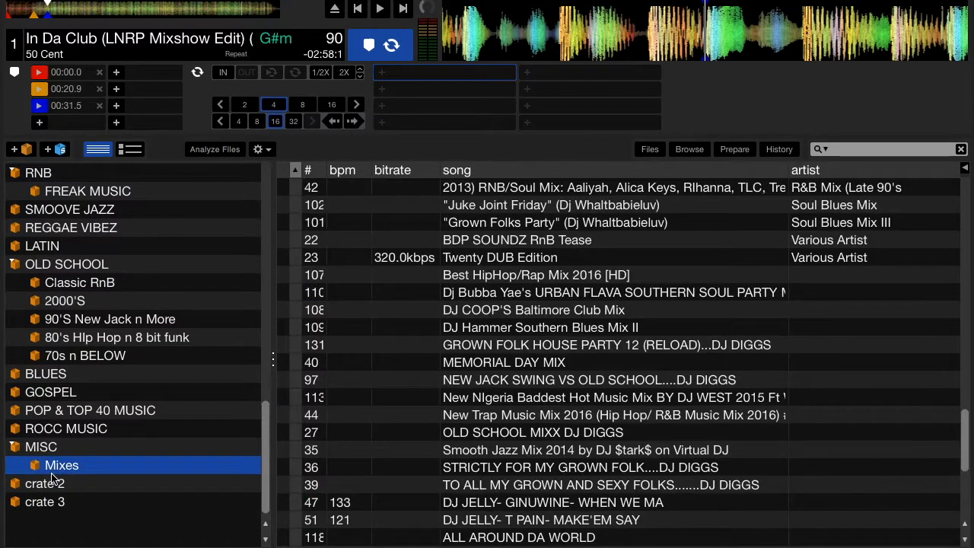
scroll(565, 376, down, 6)
scroll(565, 377, up, 18)
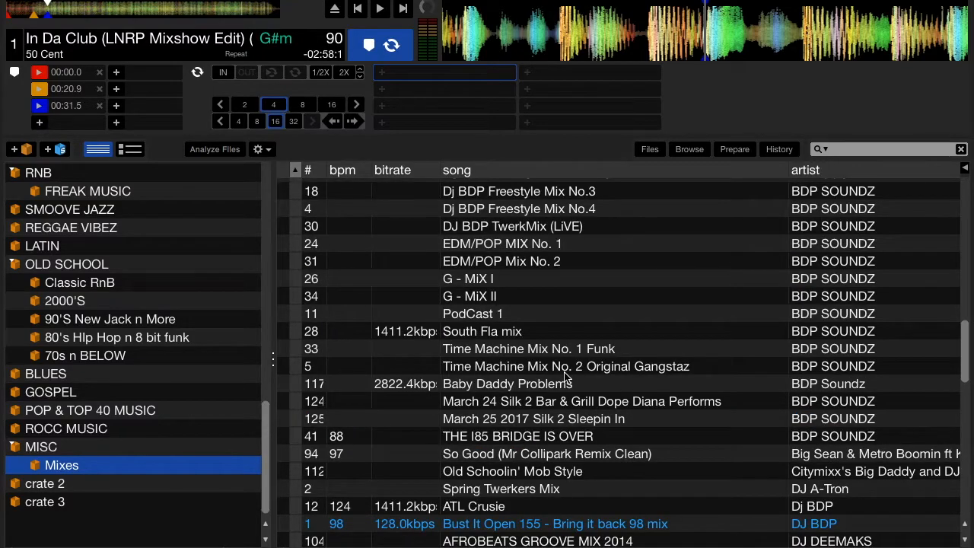
scroll(565, 377, down, 12)
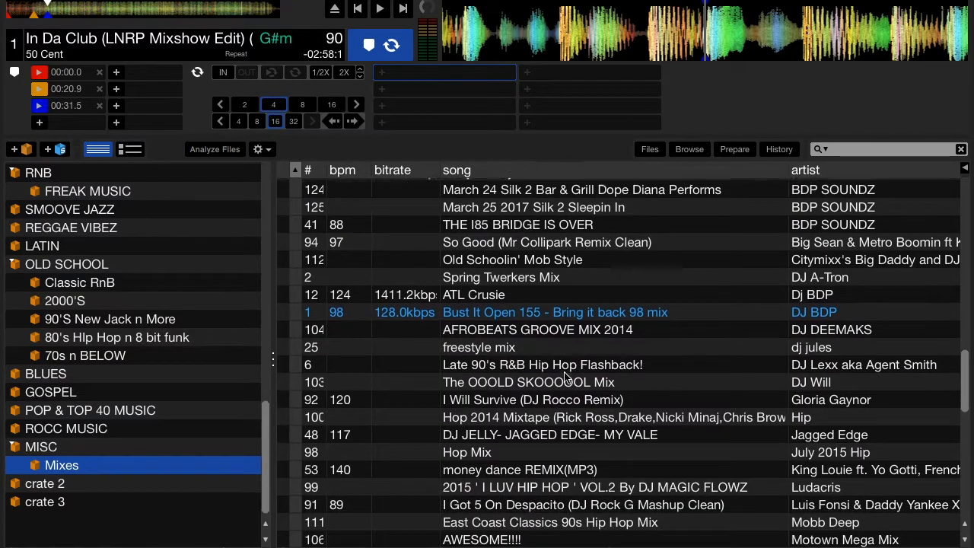
scroll(564, 377, down, 1)
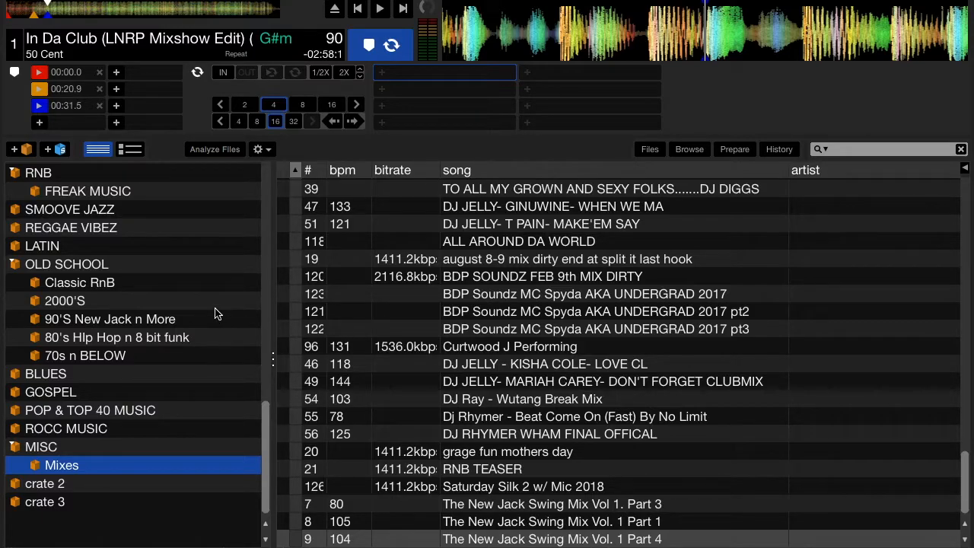
Step: Open the LATIN crate and examine how its tracks are grouped by color
click(65, 251)
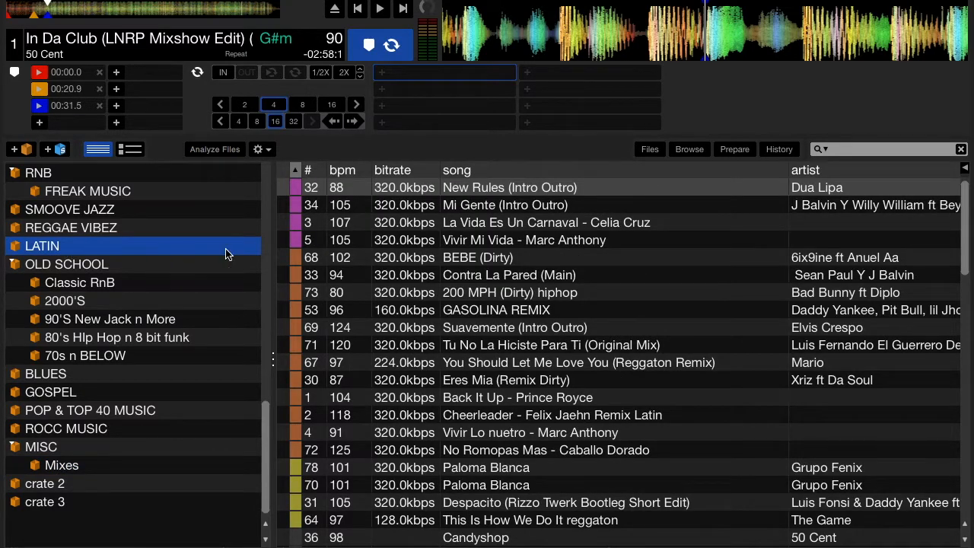
scroll(532, 287, down, 2)
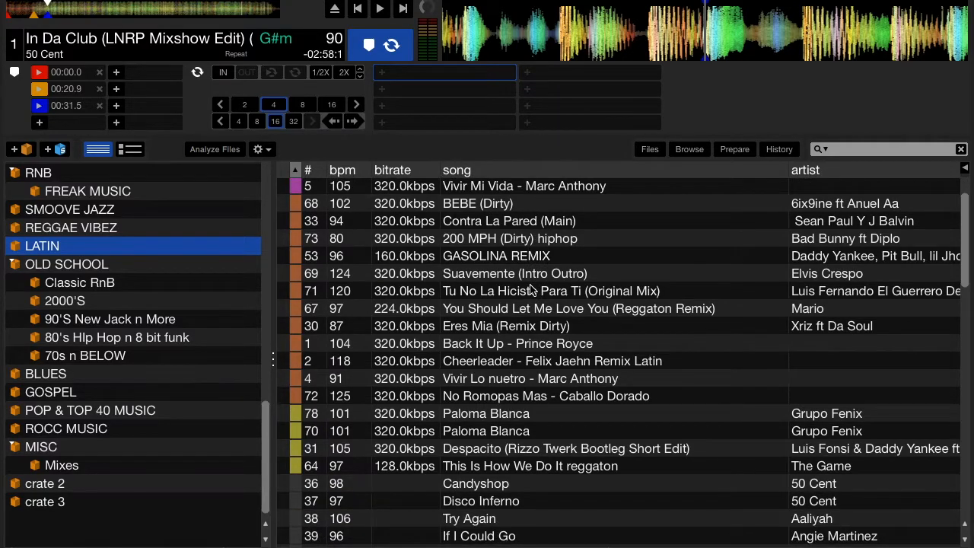
scroll(532, 290, down, 10)
scroll(487, 280, up, 12)
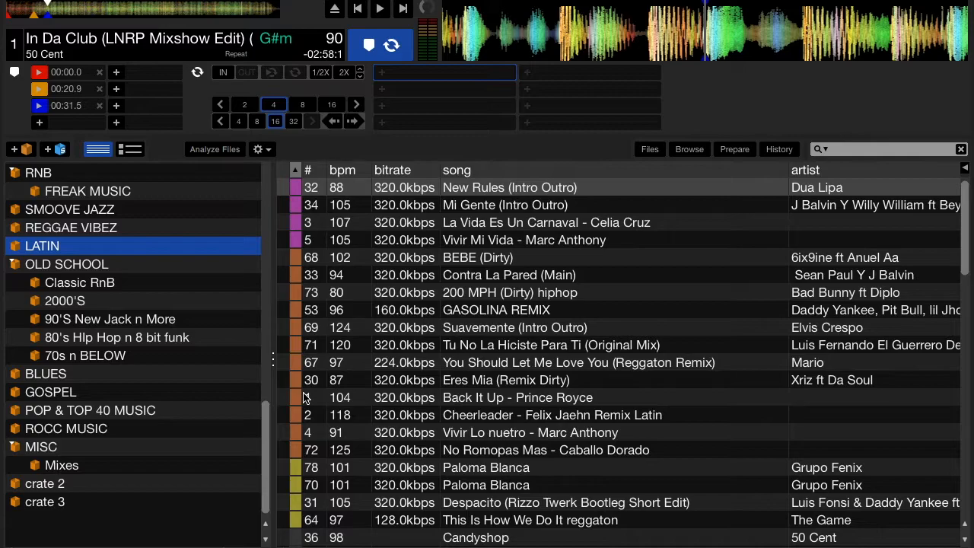
scroll(220, 257, up, 15)
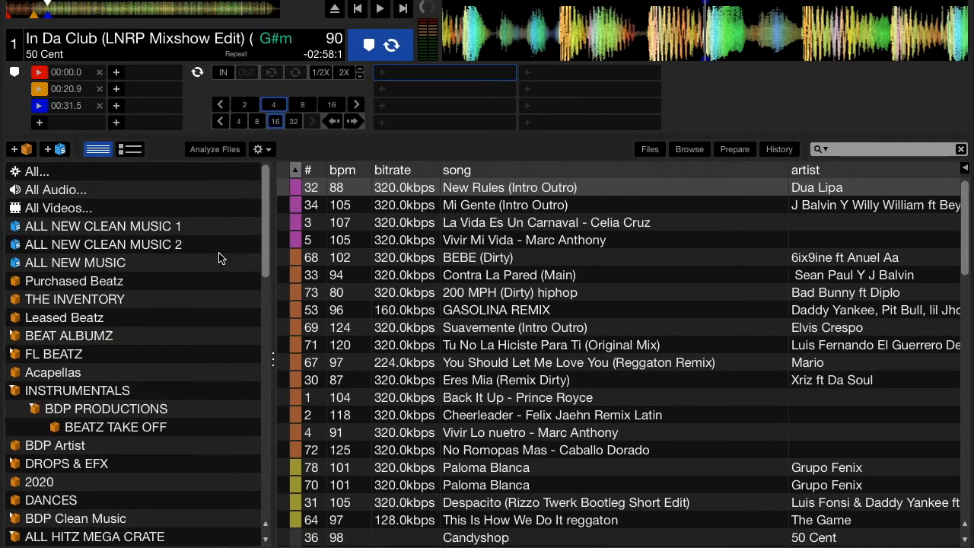
Step: Jump the loaded In Da Club track to its red cue point and on to its orange cue point at 00:20.9
click(39, 71)
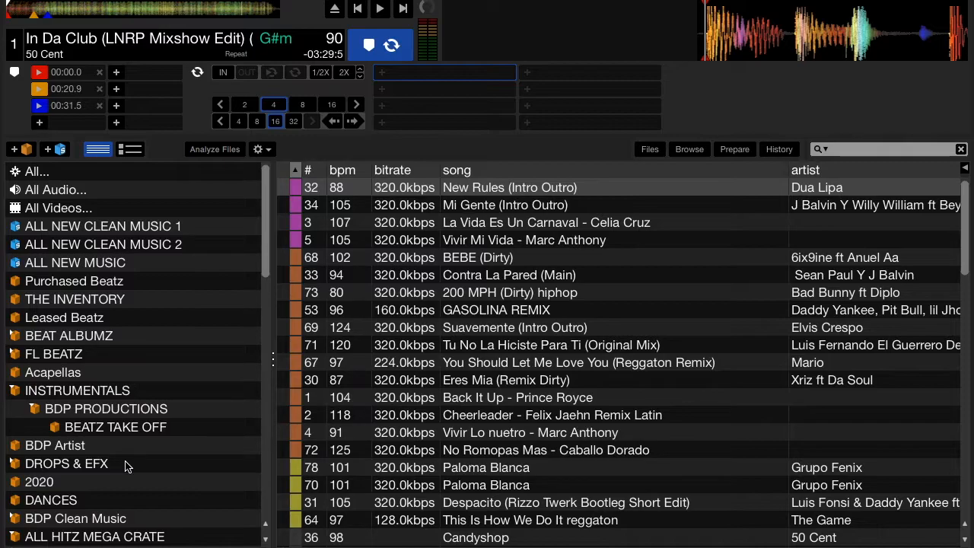
click(38, 74)
click(41, 92)
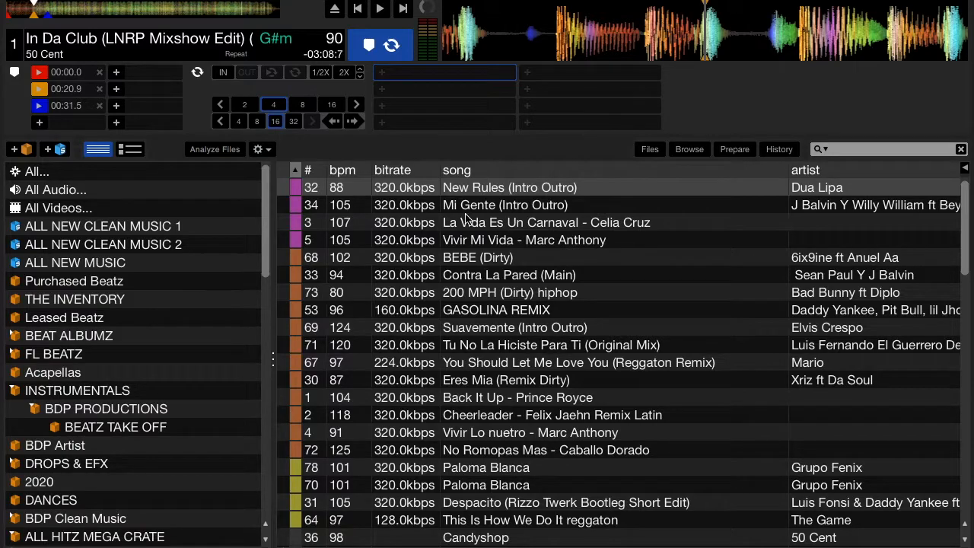
Step: Sort the LATIN tracks by the status icon column, and list the entire library in reverse status order
click(286, 174)
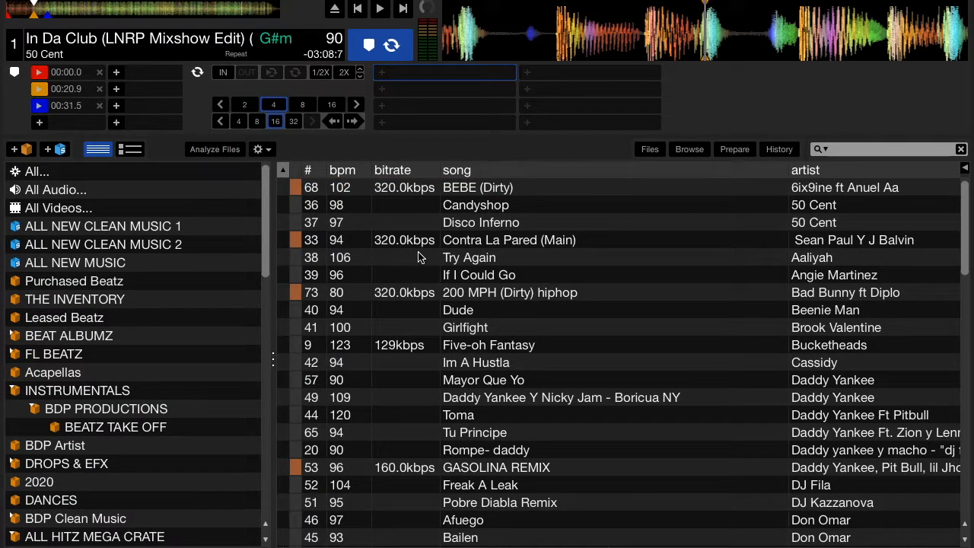
scroll(418, 258, down, 15)
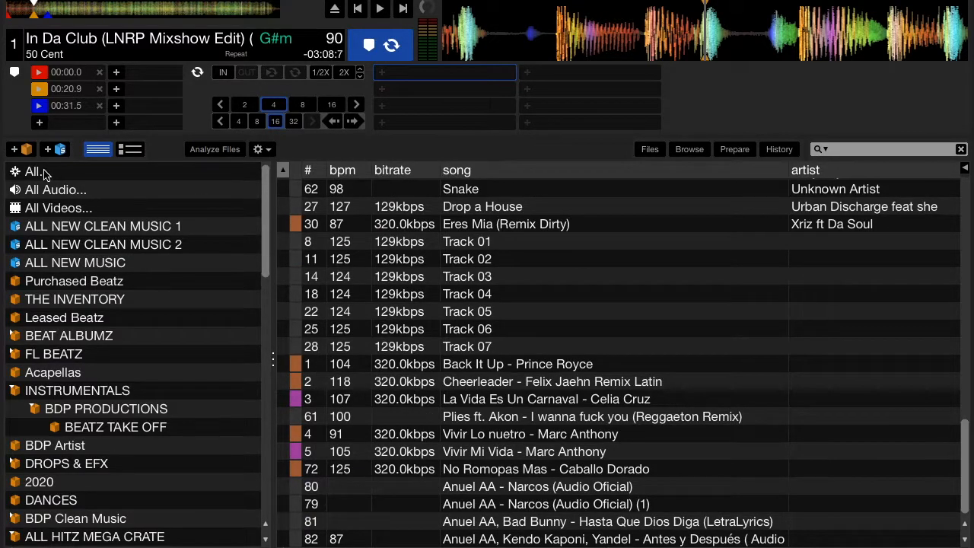
click(180, 174)
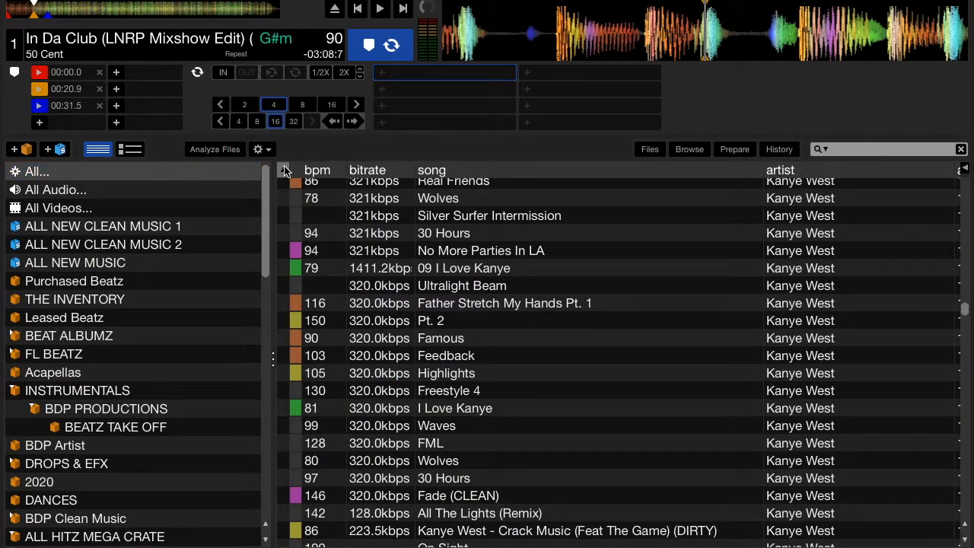
scroll(285, 186, up, 10)
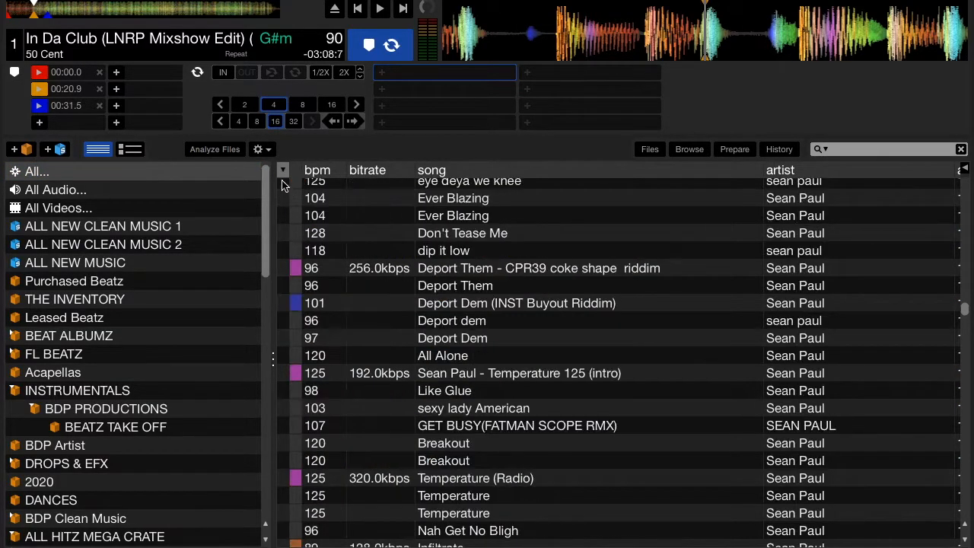
scroll(335, 240, up, 10)
scroll(335, 240, up, 15)
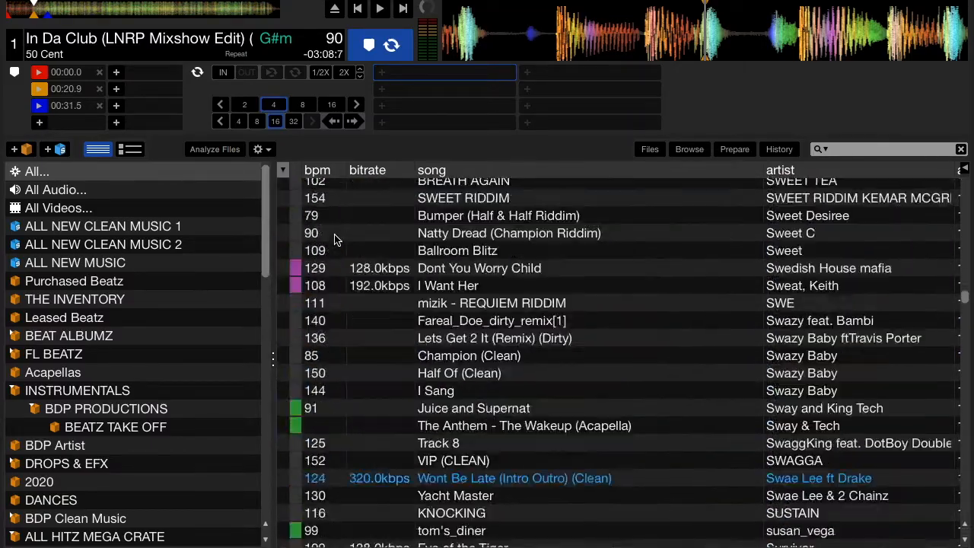
scroll(335, 240, up, 20)
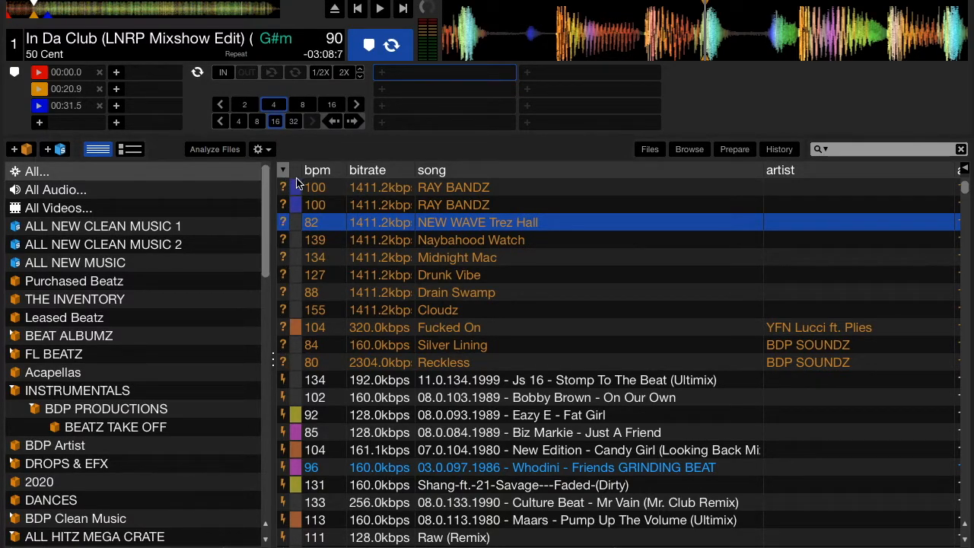
Step: Sort the entire library by song title and by bitrate, and restore the reverse status order
click(411, 170)
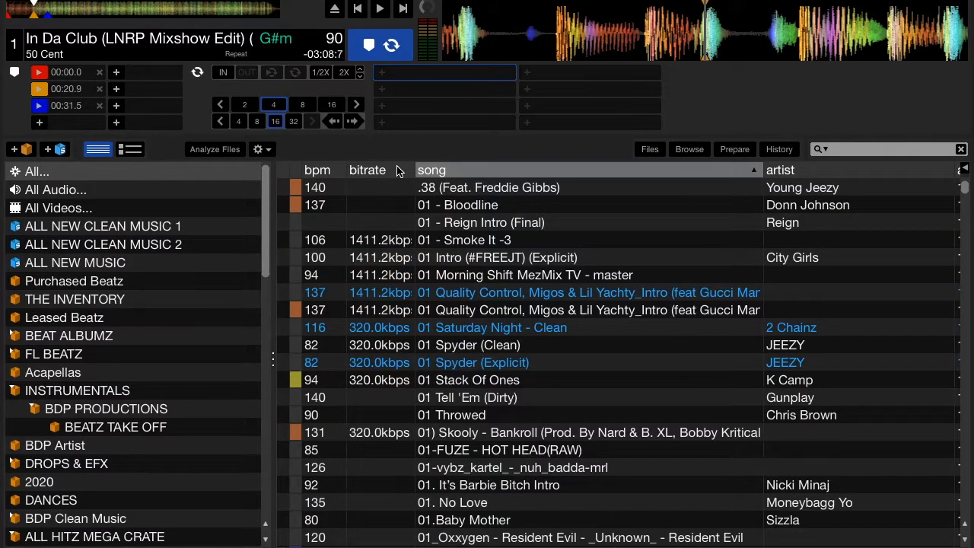
click(396, 171)
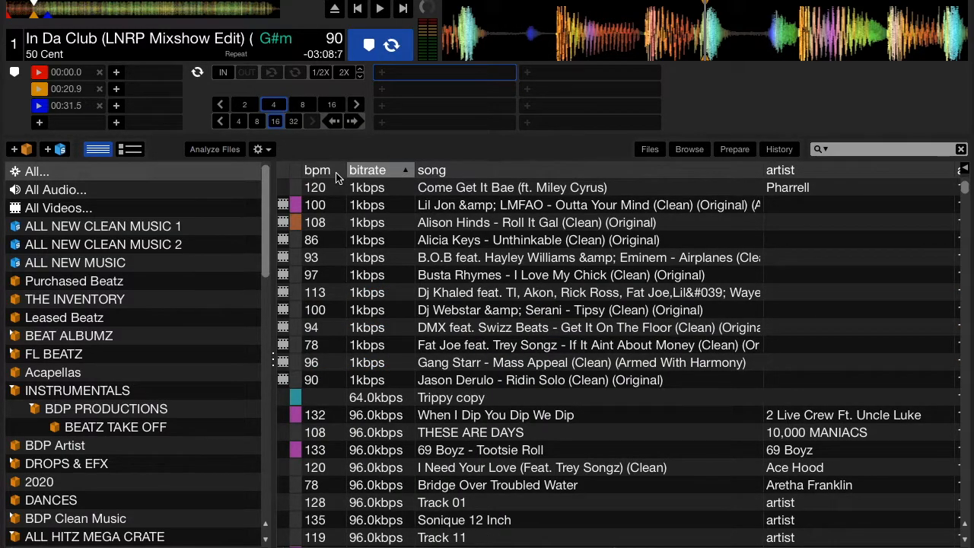
click(285, 171)
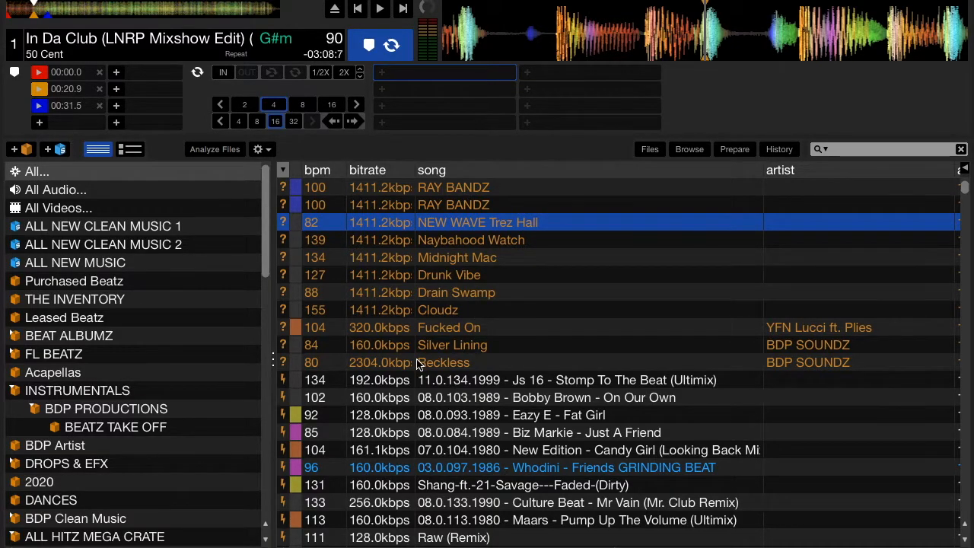
Step: Examine the library tracks flagged with question mark and lightning bolt status icons
scroll(417, 364, down, 4)
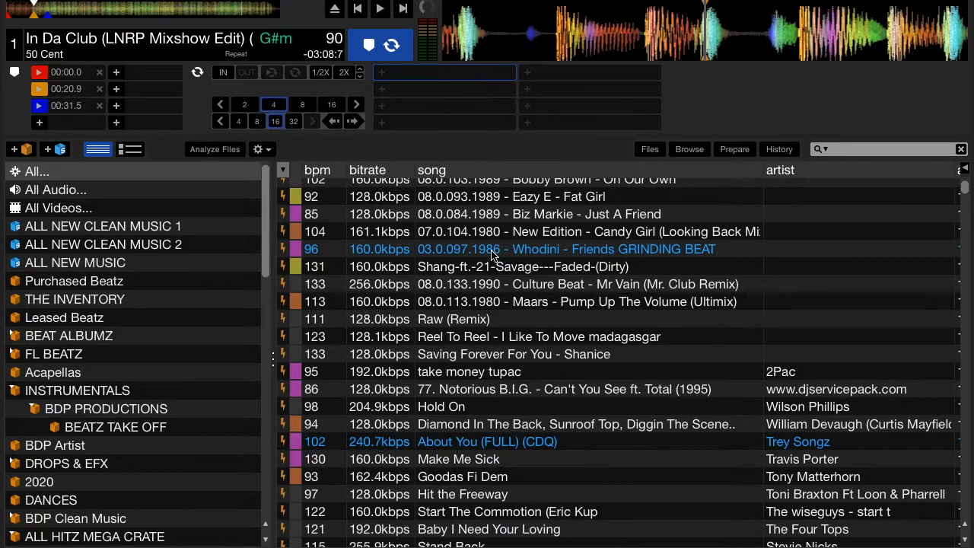
scroll(491, 255, down, 6)
scroll(491, 255, up, 2)
scroll(491, 255, up, 6)
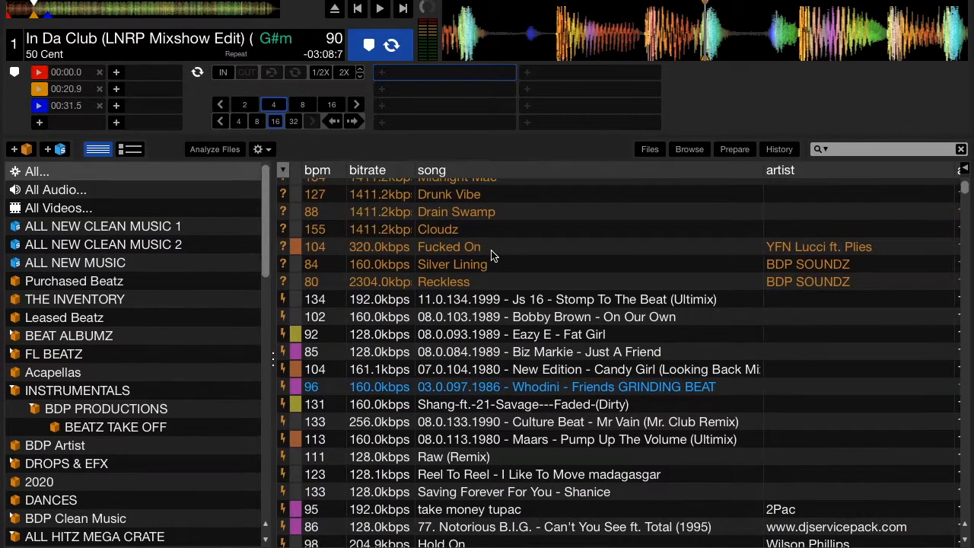
scroll(491, 255, down, 10)
scroll(491, 255, down, 2)
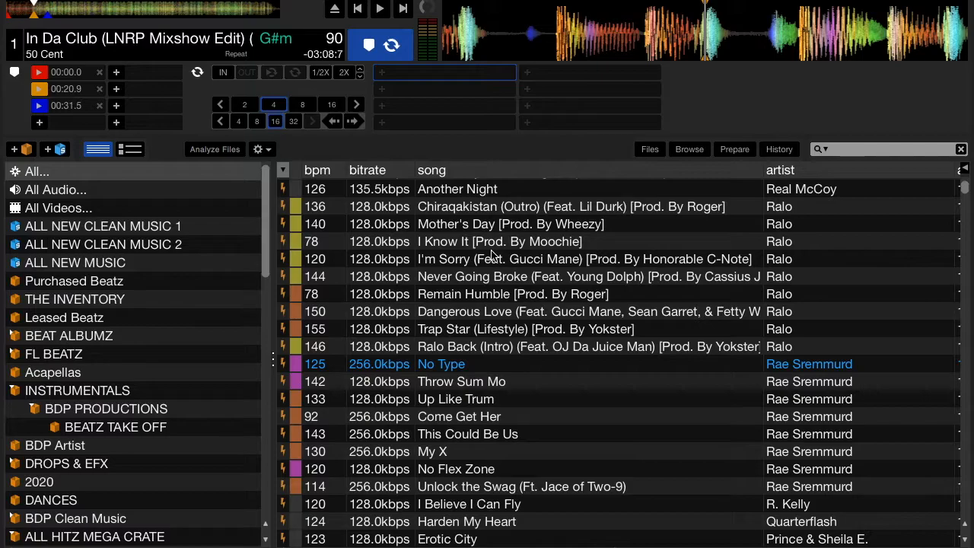
scroll(444, 293, up, 12)
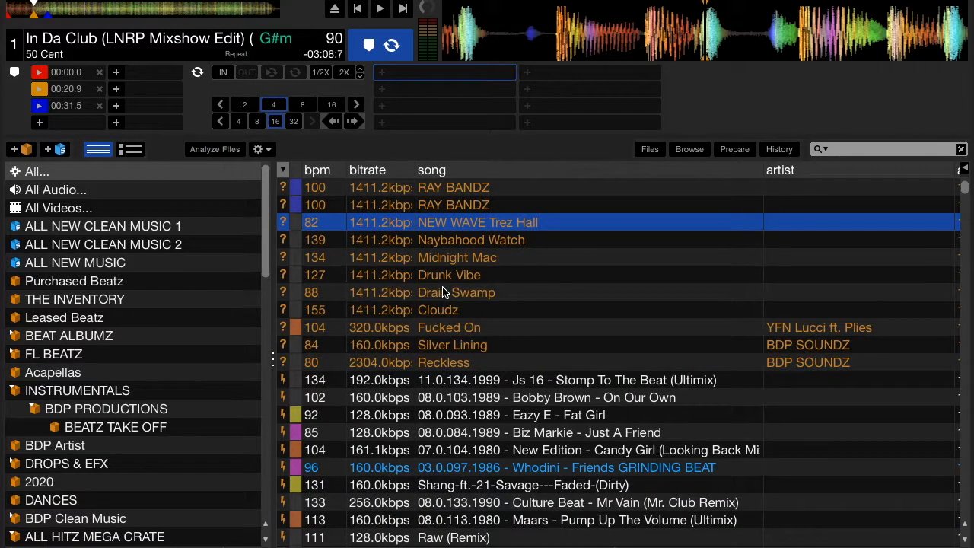
scroll(444, 292, down, 6)
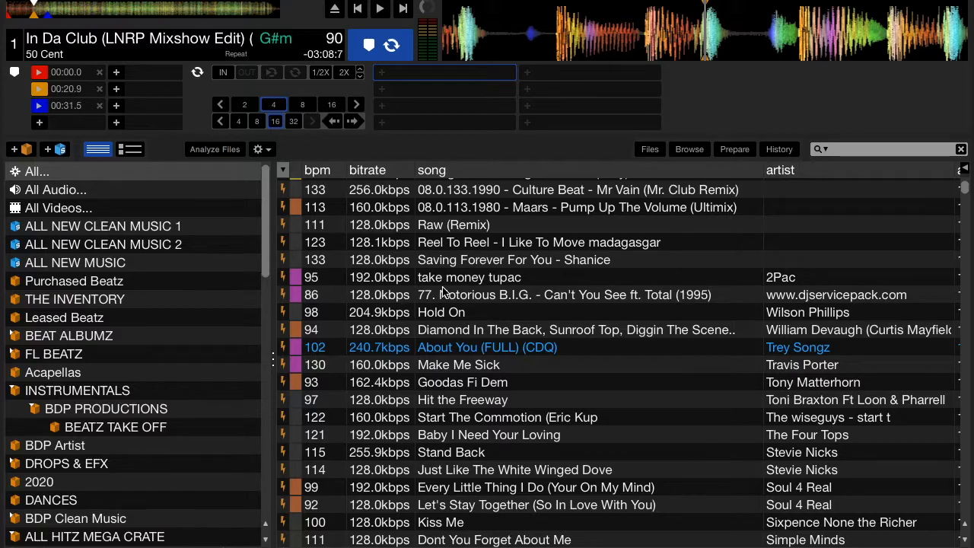
scroll(445, 293, up, 6)
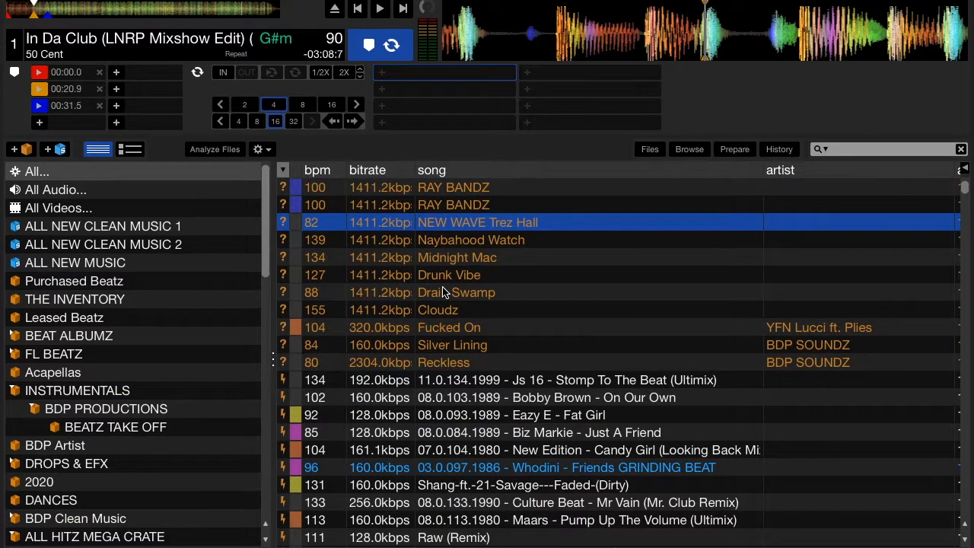
Step: Sort the entire library by ascending bitrate and review the lowest-quality tracks
click(376, 172)
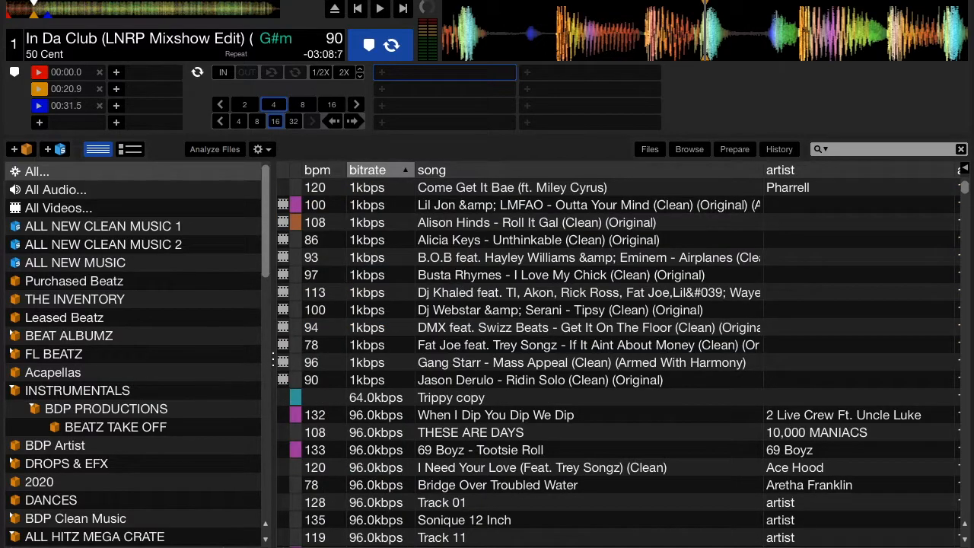
scroll(502, 470, down, 5)
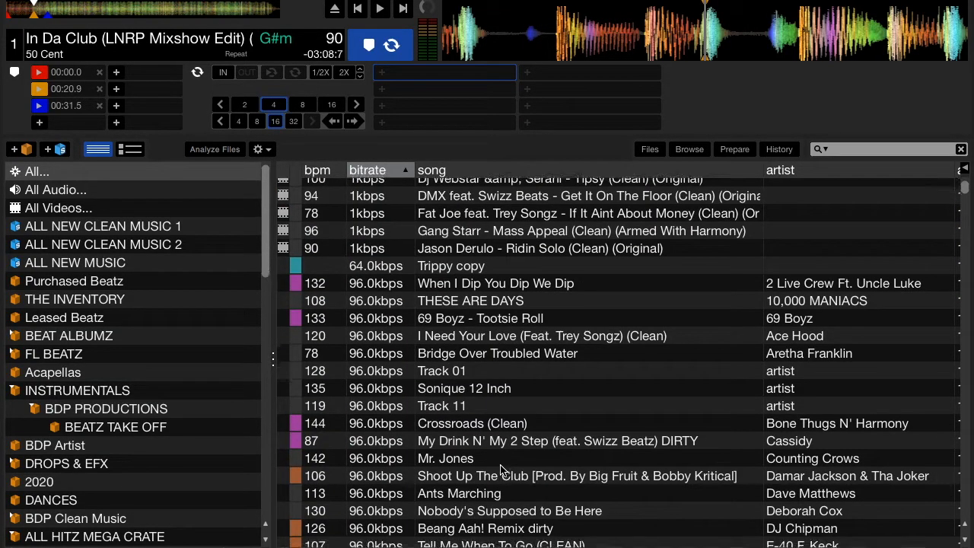
scroll(502, 470, up, 2)
scroll(457, 449, down, 3)
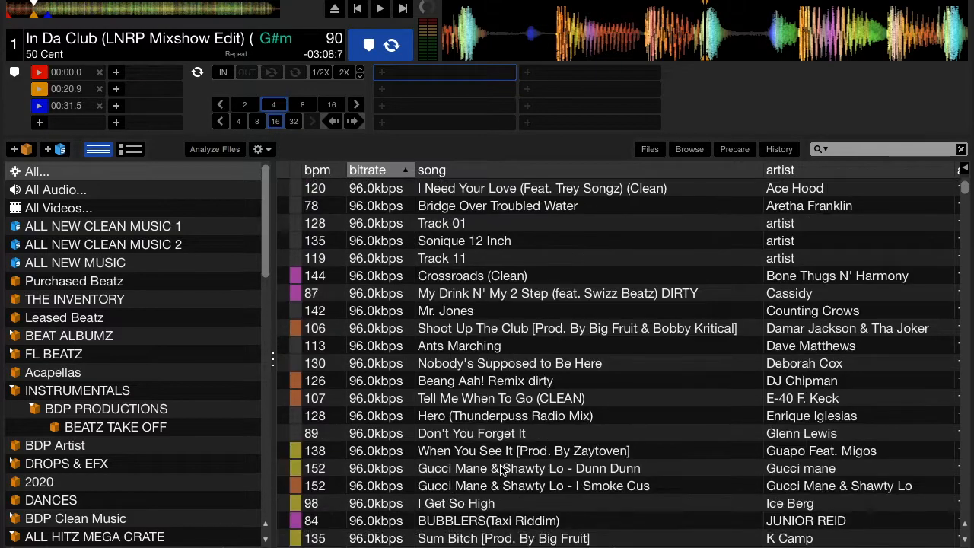
scroll(424, 433, down, 7)
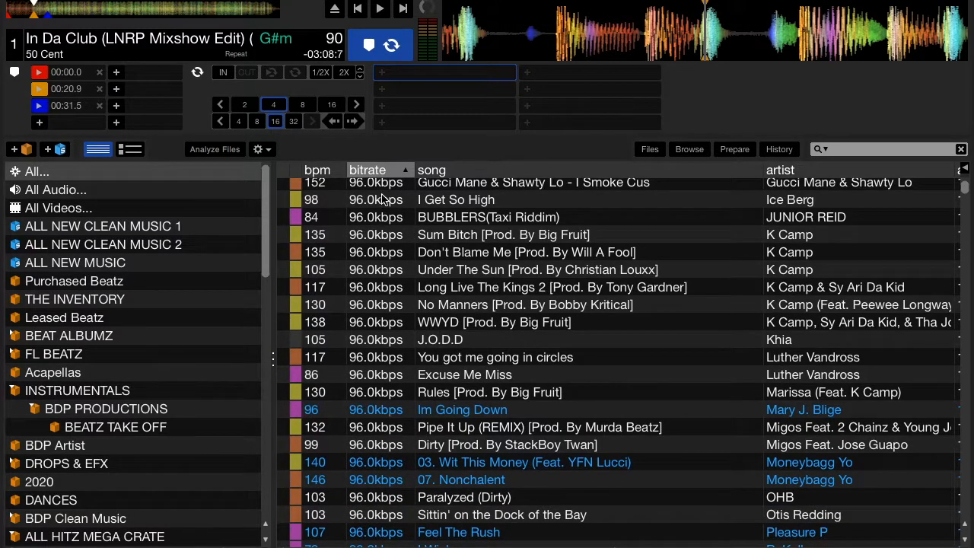
scroll(520, 478, down, 10)
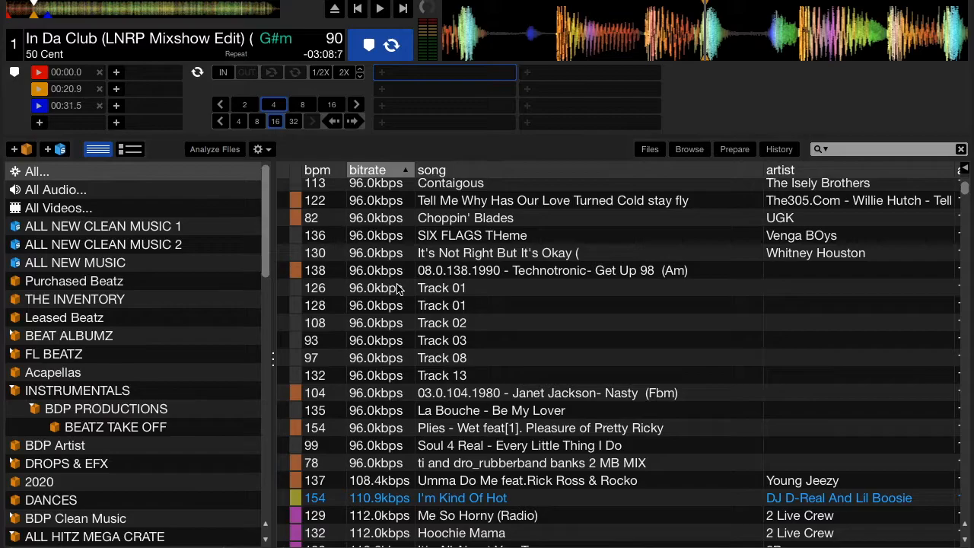
scroll(397, 288, up, 15)
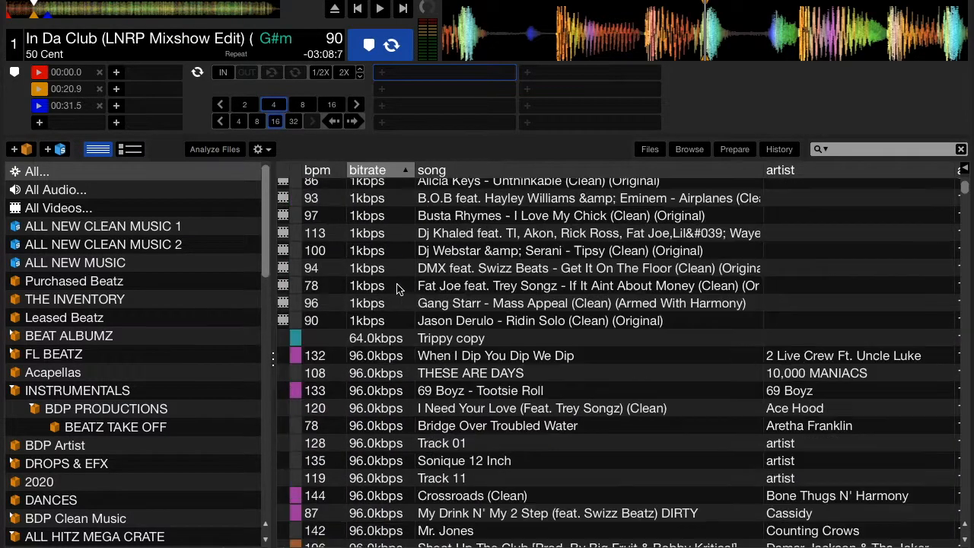
Step: Load the 64.0kbps track Trippy copy onto deck 1 and review the other low-bitrate tracks up to 128.0kbps
scroll(397, 288, down, 2)
click(455, 296)
key(shift+Left)
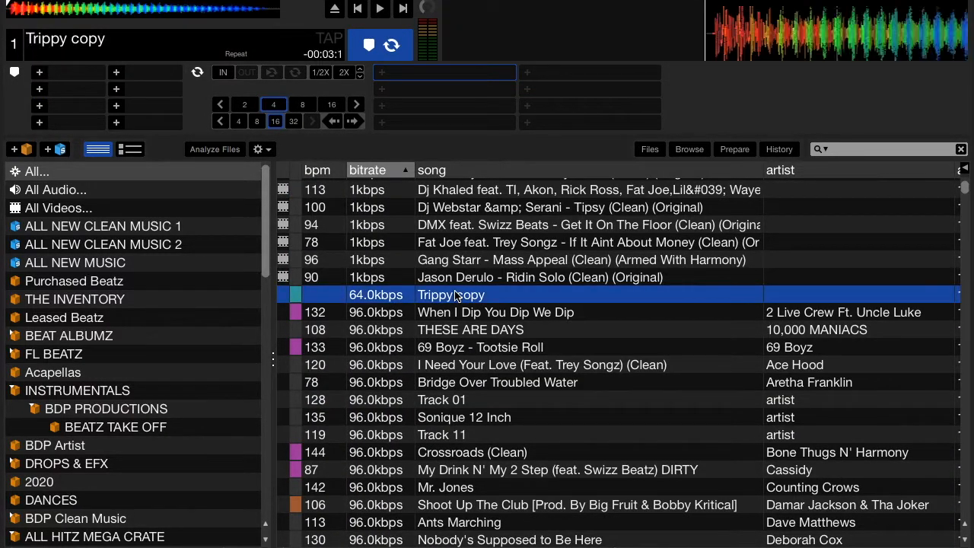
scroll(454, 460, down, 15)
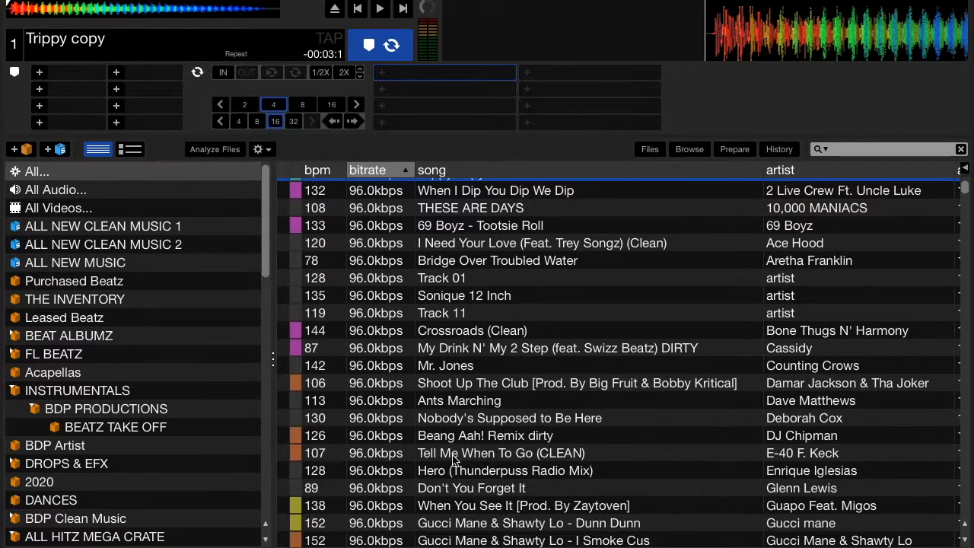
scroll(454, 460, up, 1)
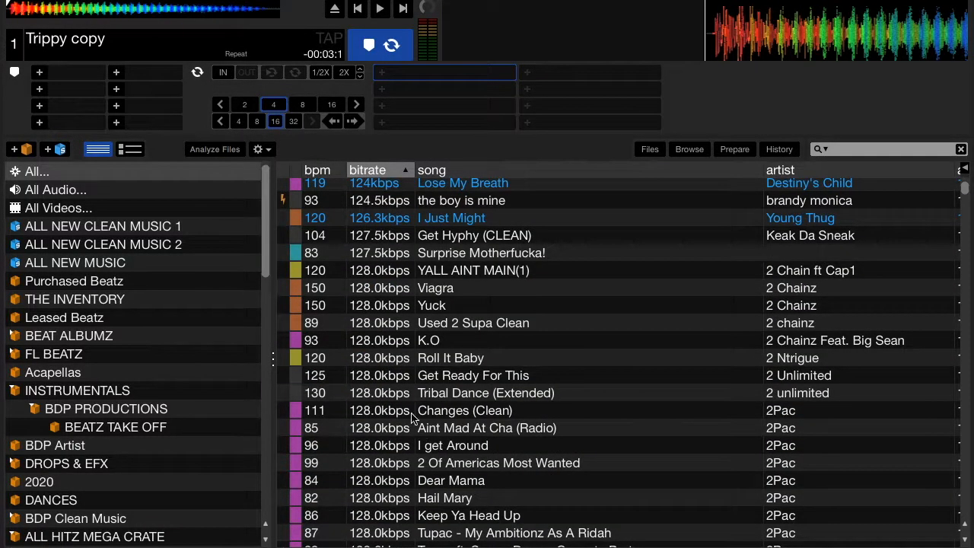
scroll(515, 316, up, 10)
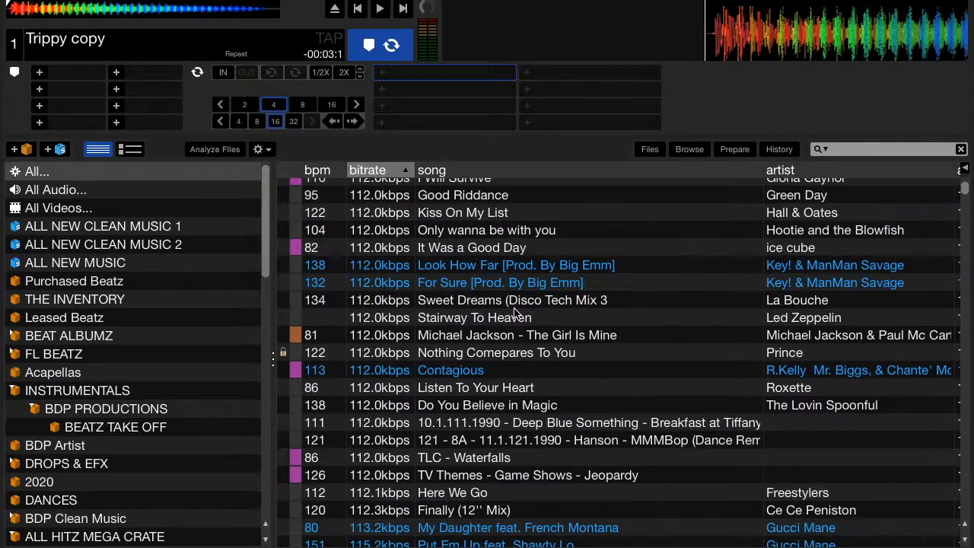
scroll(514, 312, up, 10)
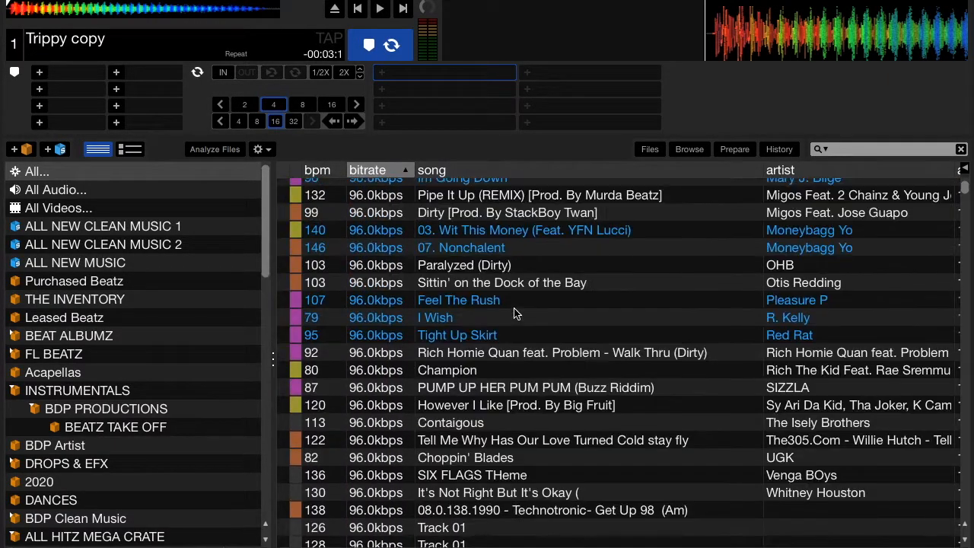
scroll(515, 312, up, 15)
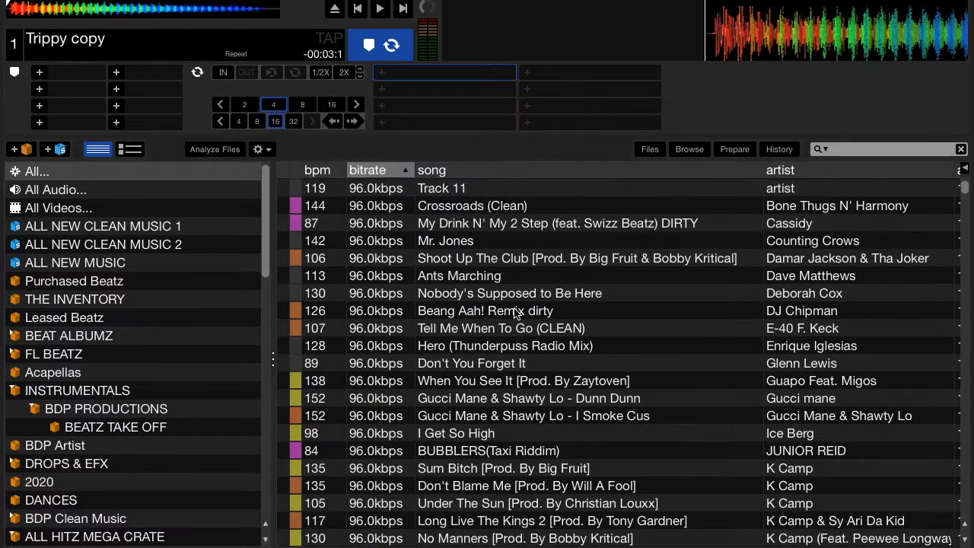